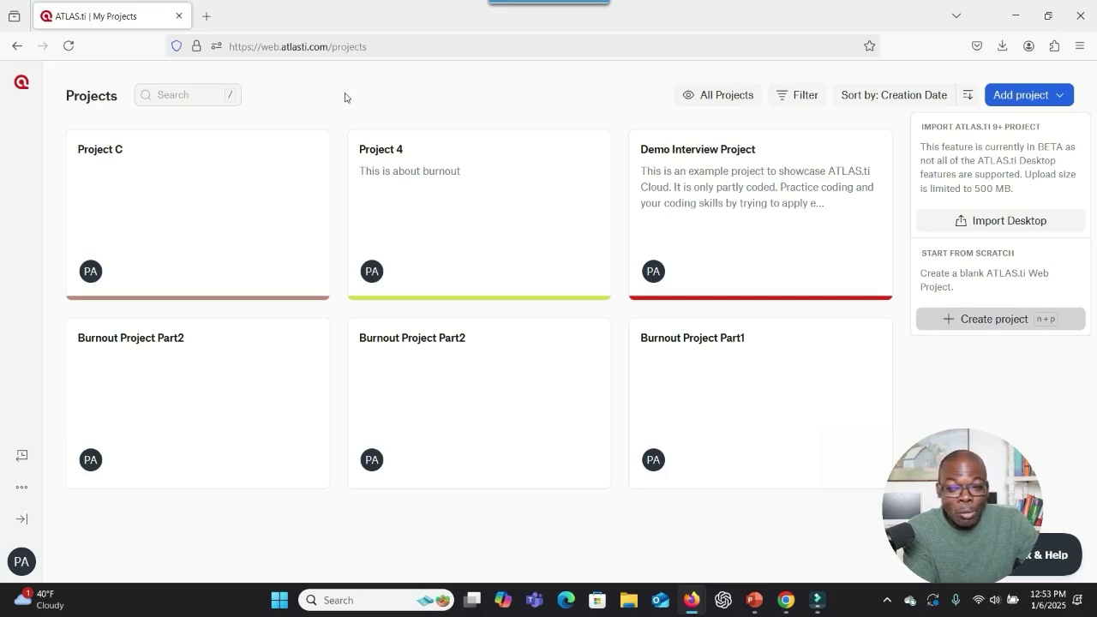
# Switch to Google AI Studio in Chrome and open its Stream Realtime page.
pyautogui.hotkey('alt', 'Tab')
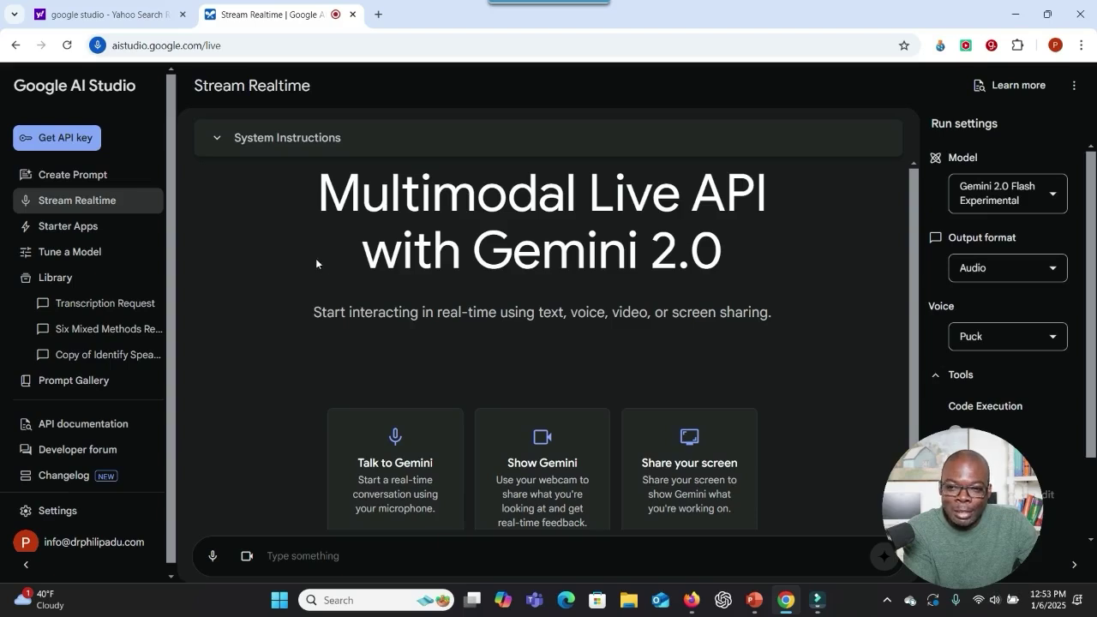
pyautogui.click(254, 44)
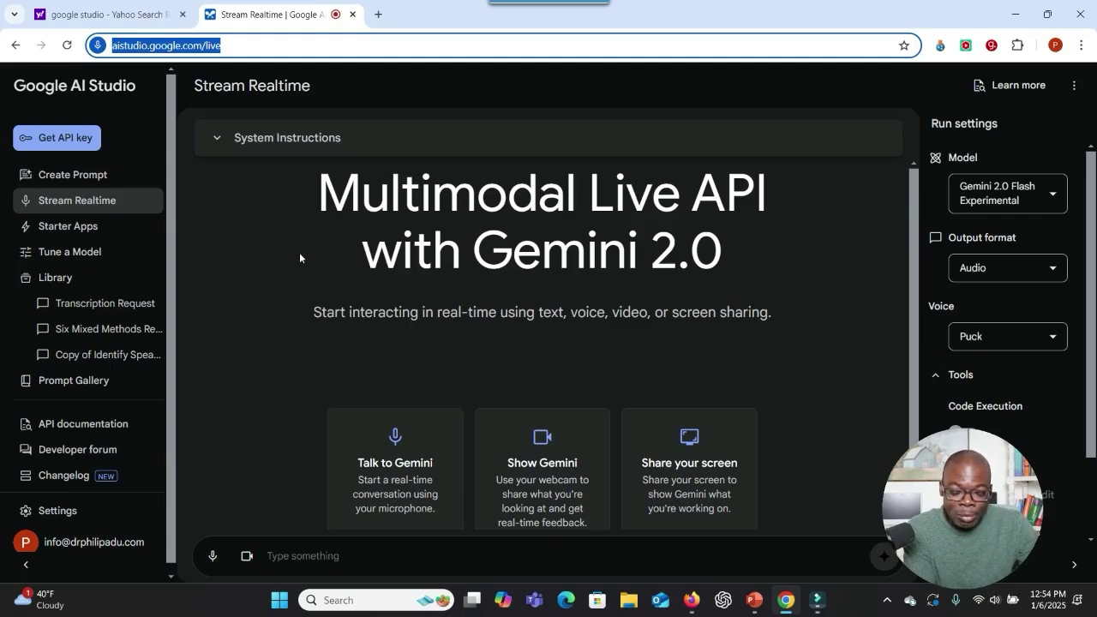
pyautogui.click(75, 94)
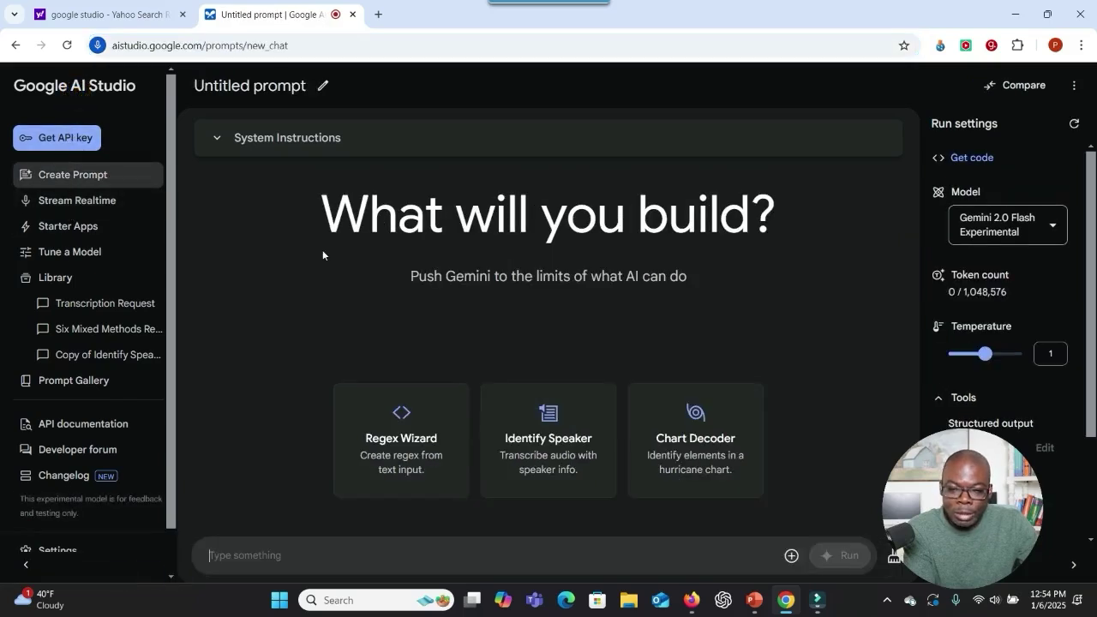
pyautogui.click(72, 208)
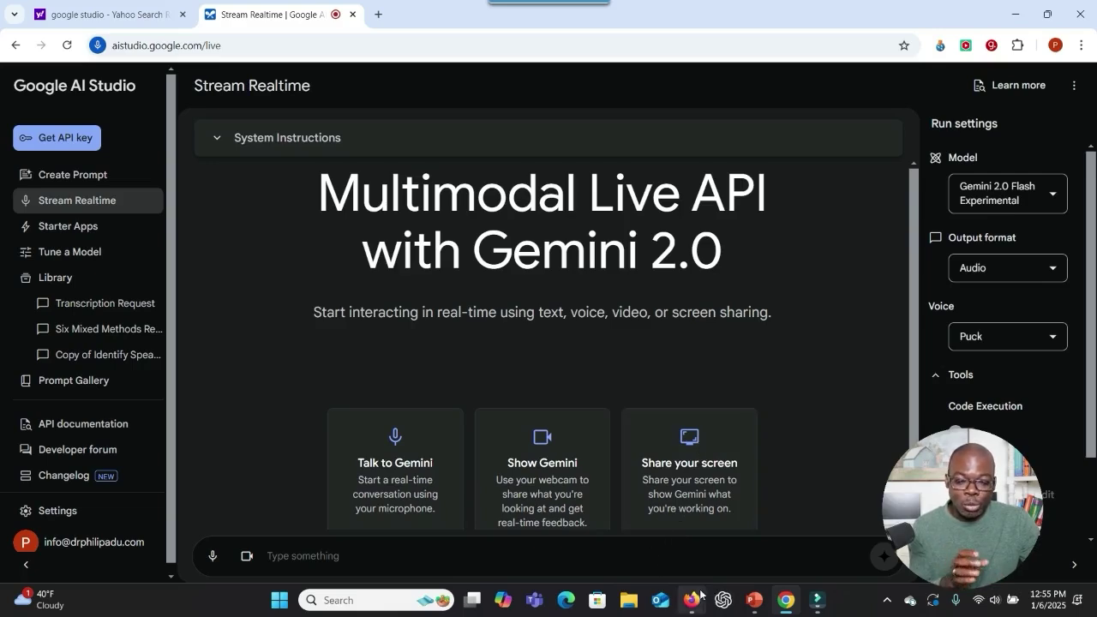
# View the ATLAS.ti projects window in Firefox, then minimize it to return to Google AI Studio.
pyautogui.moveTo(766, 607)
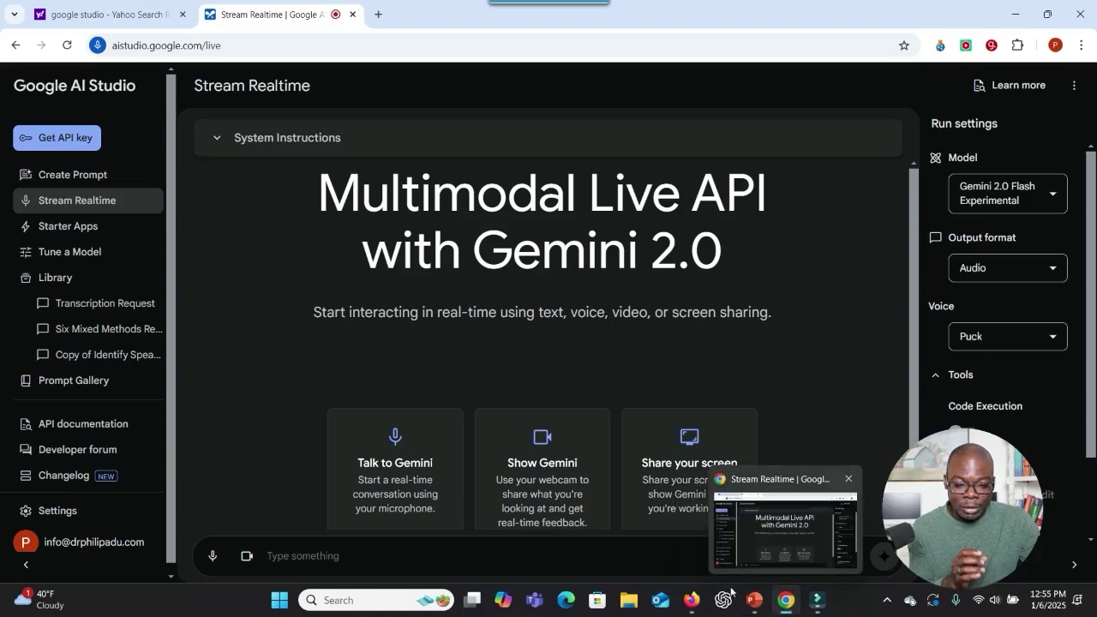
pyautogui.moveTo(692, 605)
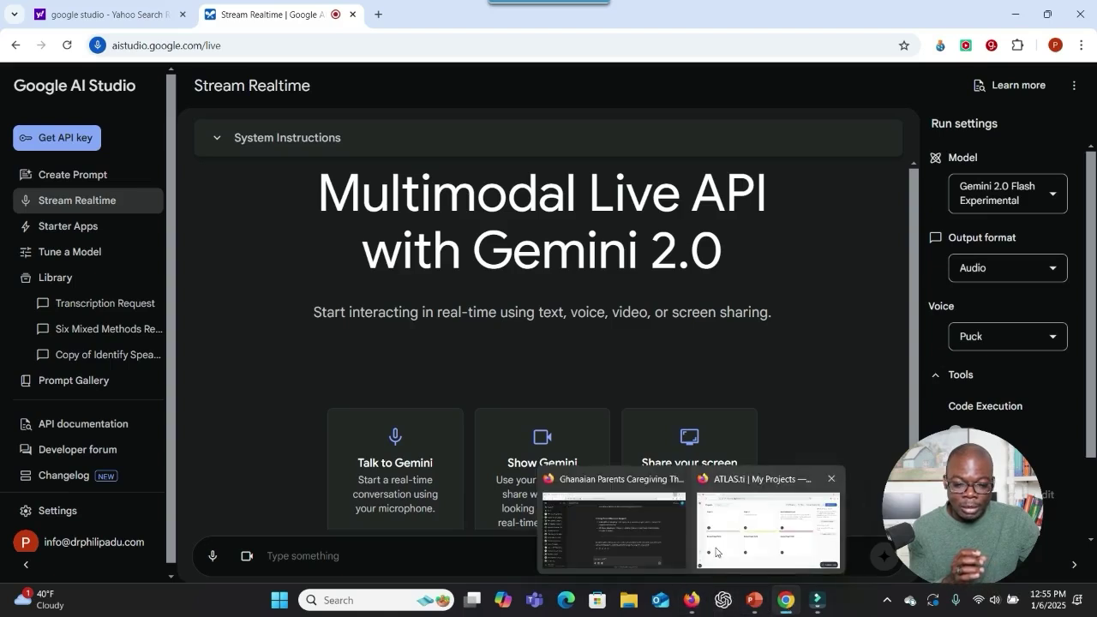
pyautogui.click(716, 553)
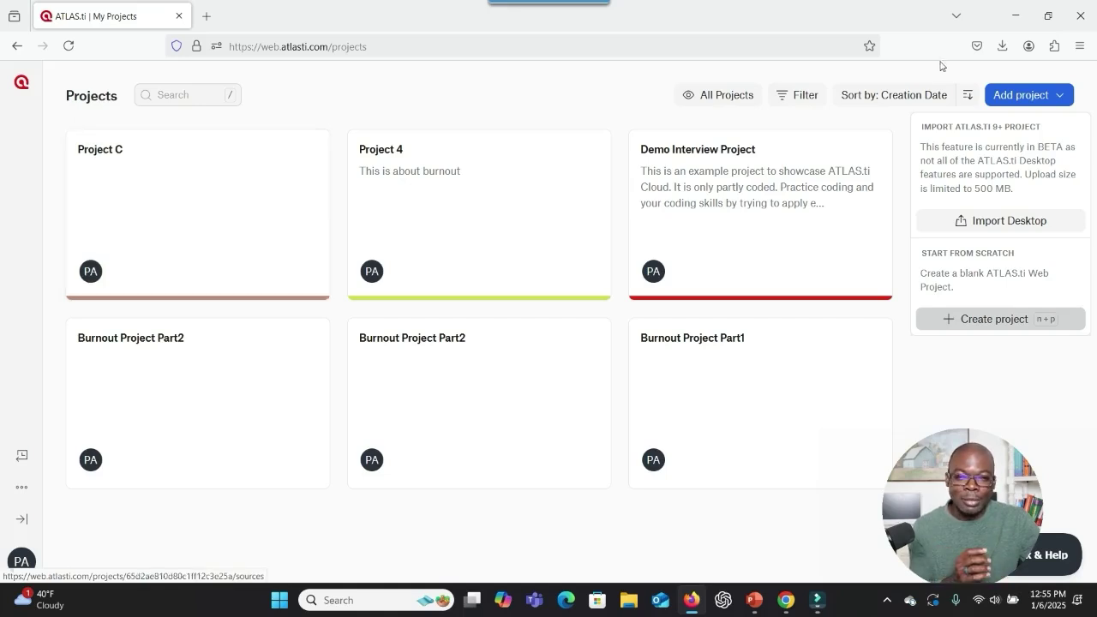
pyautogui.click(1015, 18)
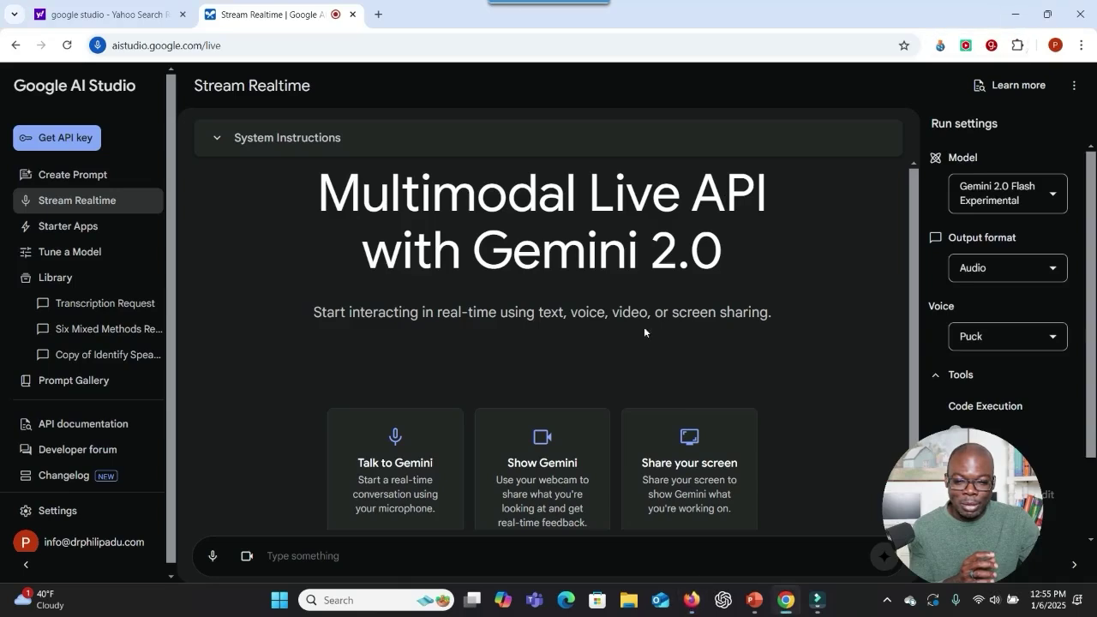
# Start a live screen-sharing session with Gemini, restoring the minimized ATLAS.ti Firefox window and sharing it.
pyautogui.click(695, 477)
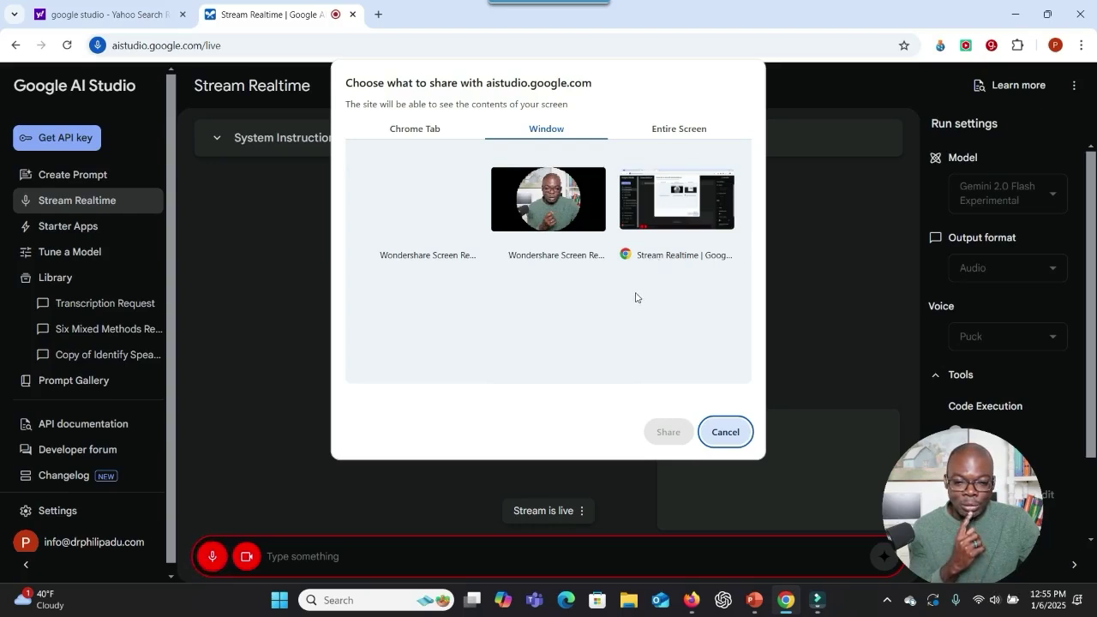
pyautogui.moveTo(691, 600)
pyautogui.click(695, 547)
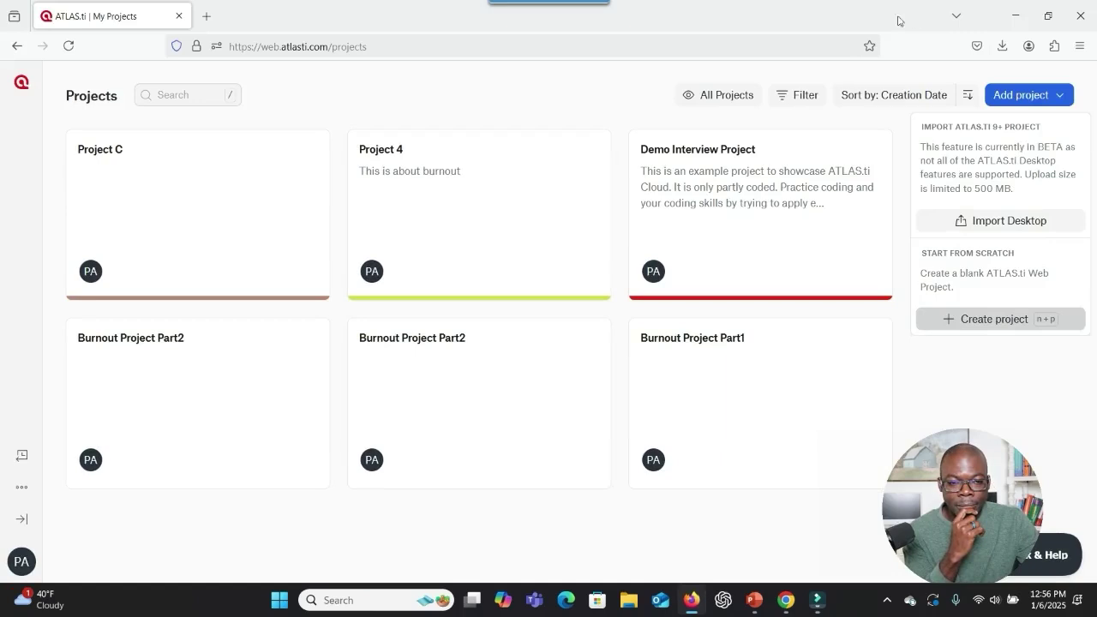
pyautogui.click(787, 601)
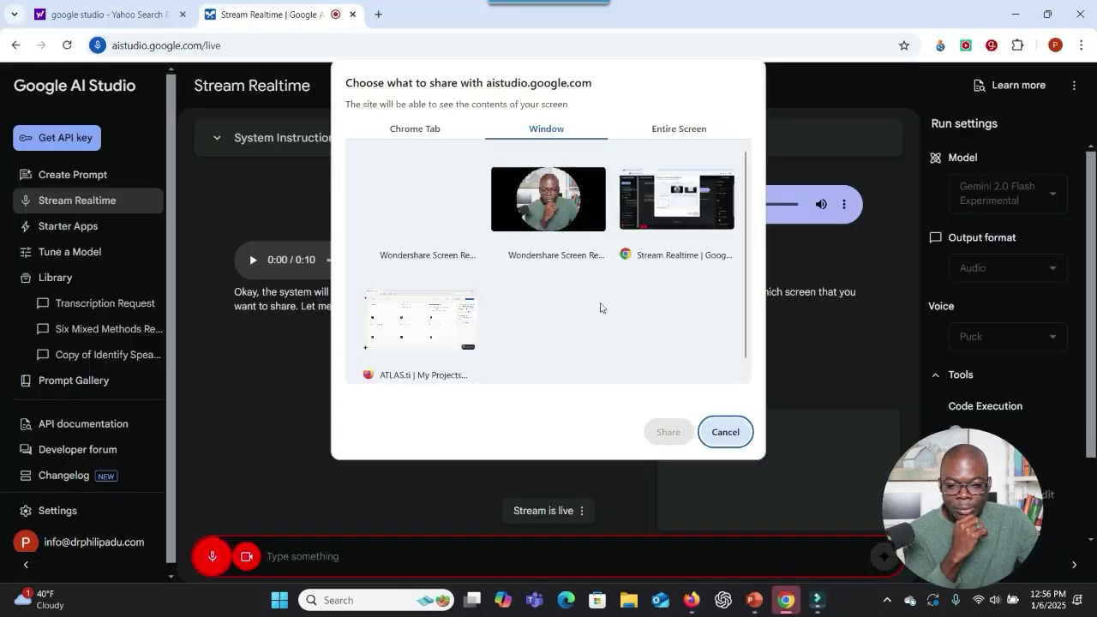
pyautogui.click(426, 327)
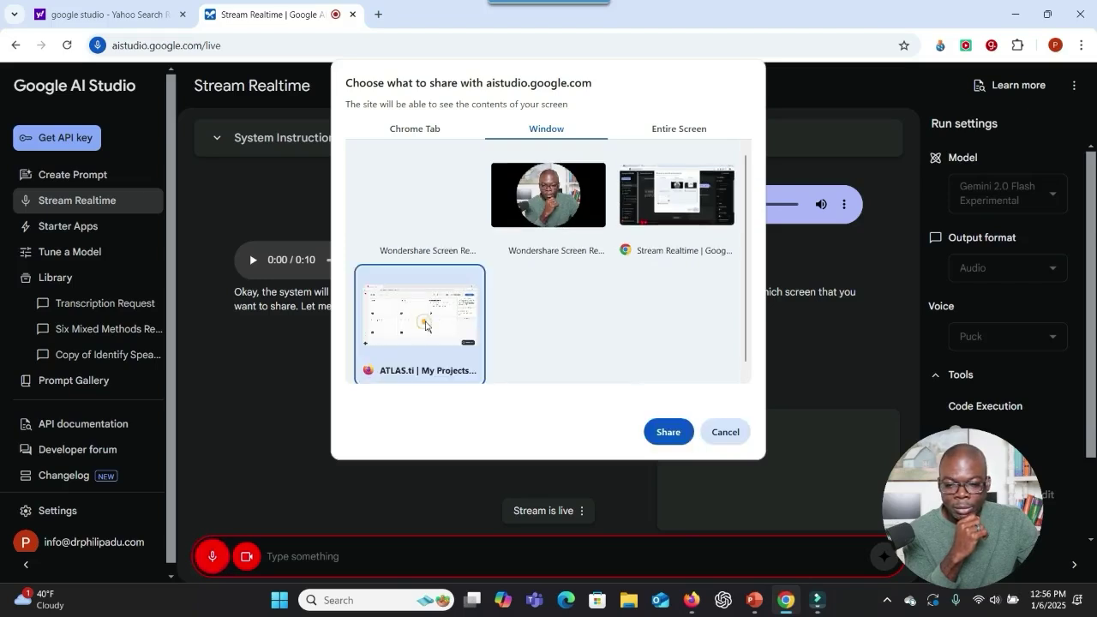
pyautogui.click(668, 434)
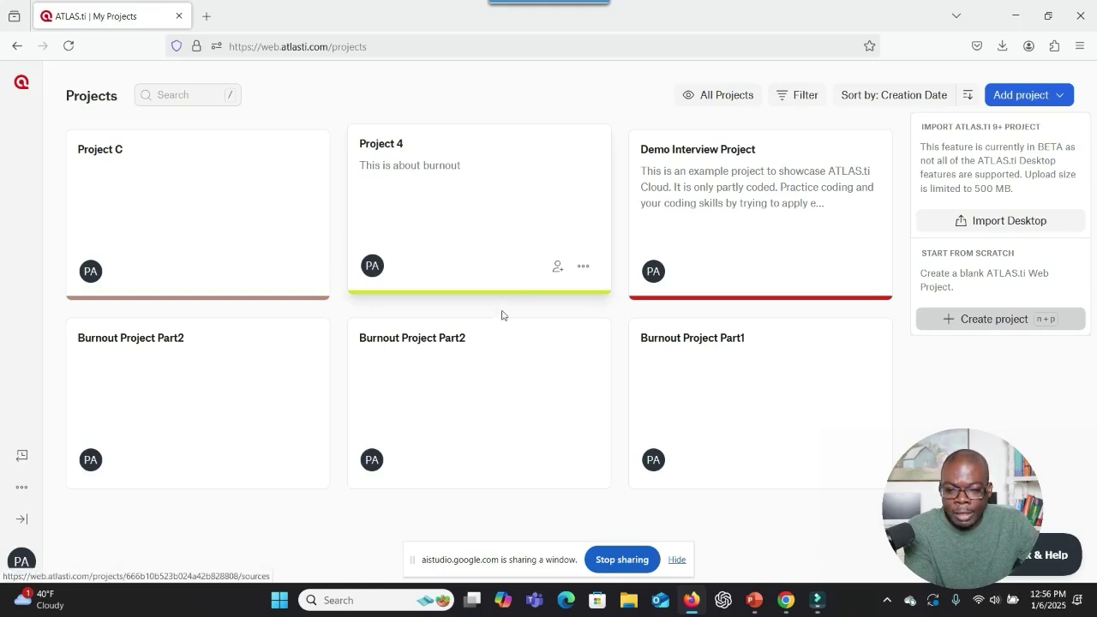
# Start a blank ATLAS.ti project from scratch and name it "Burnout Project A".
pyautogui.click(991, 377)
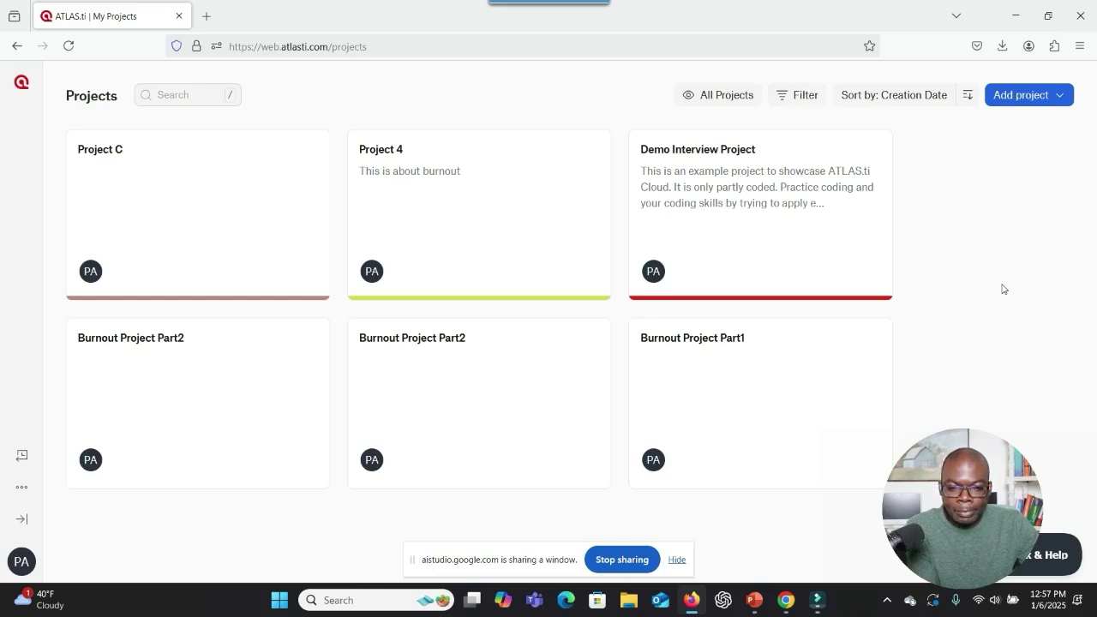
pyautogui.click(1020, 96)
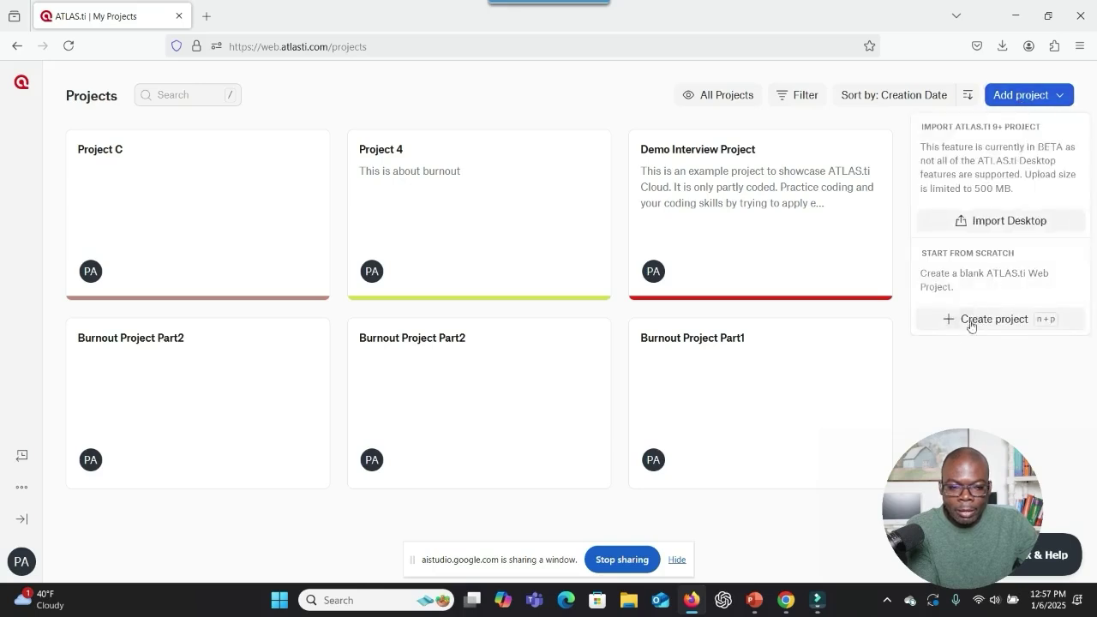
pyautogui.click(971, 324)
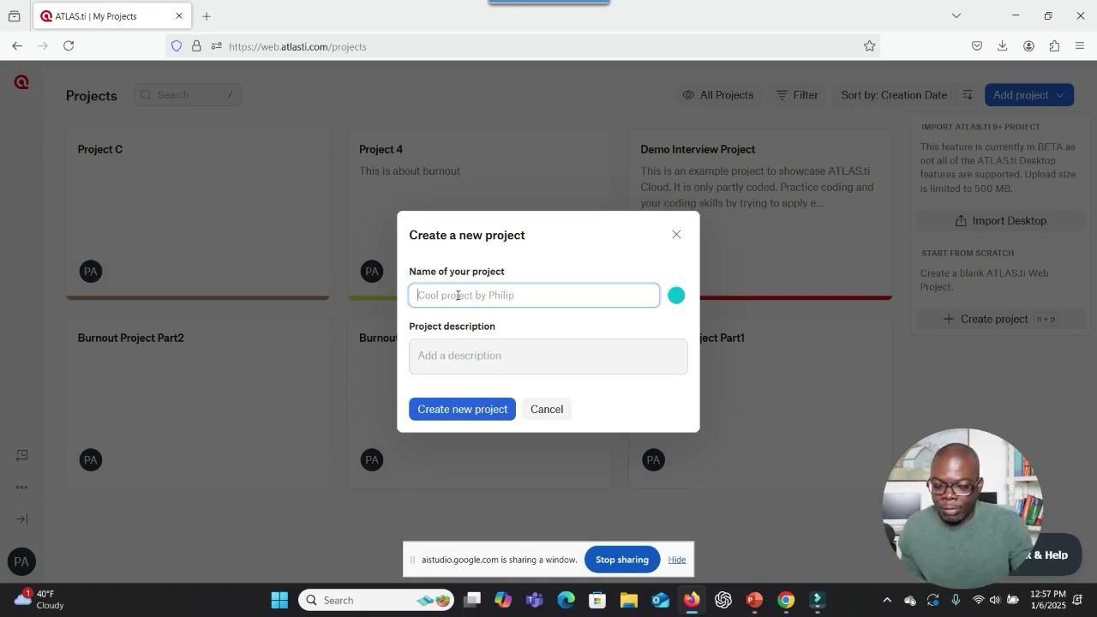
pyautogui.write('Bu')
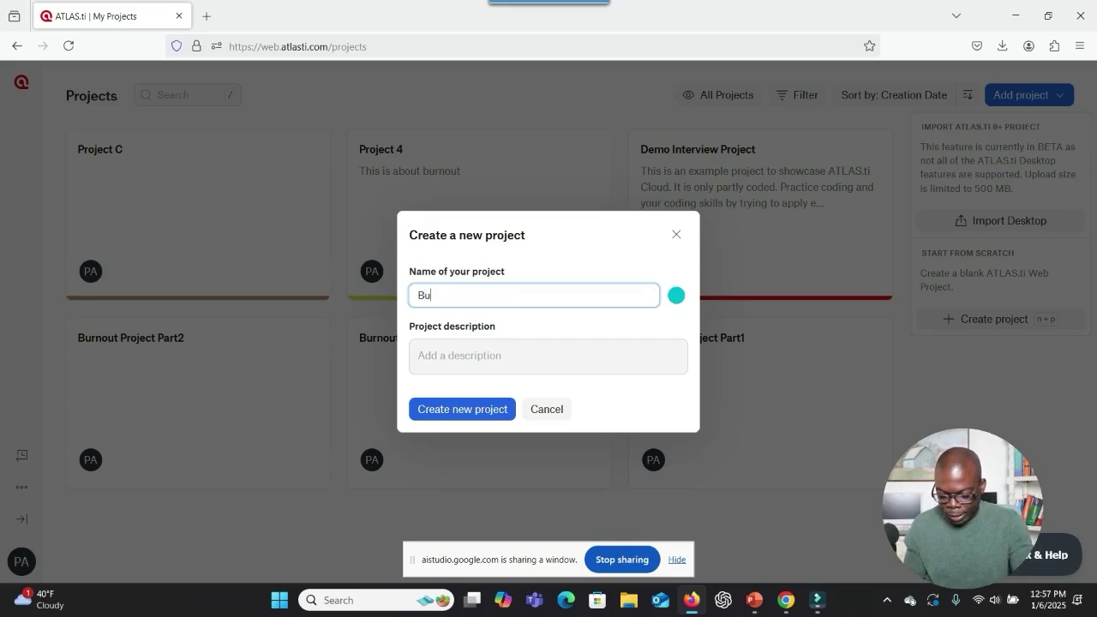
pyautogui.write('rn')
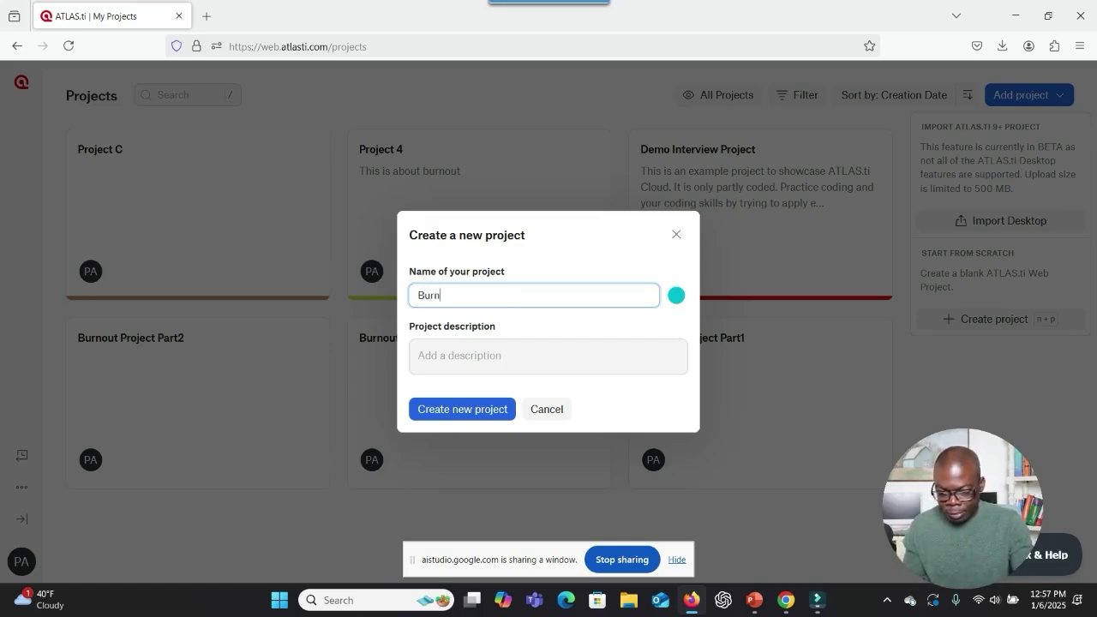
pyautogui.write('out P')
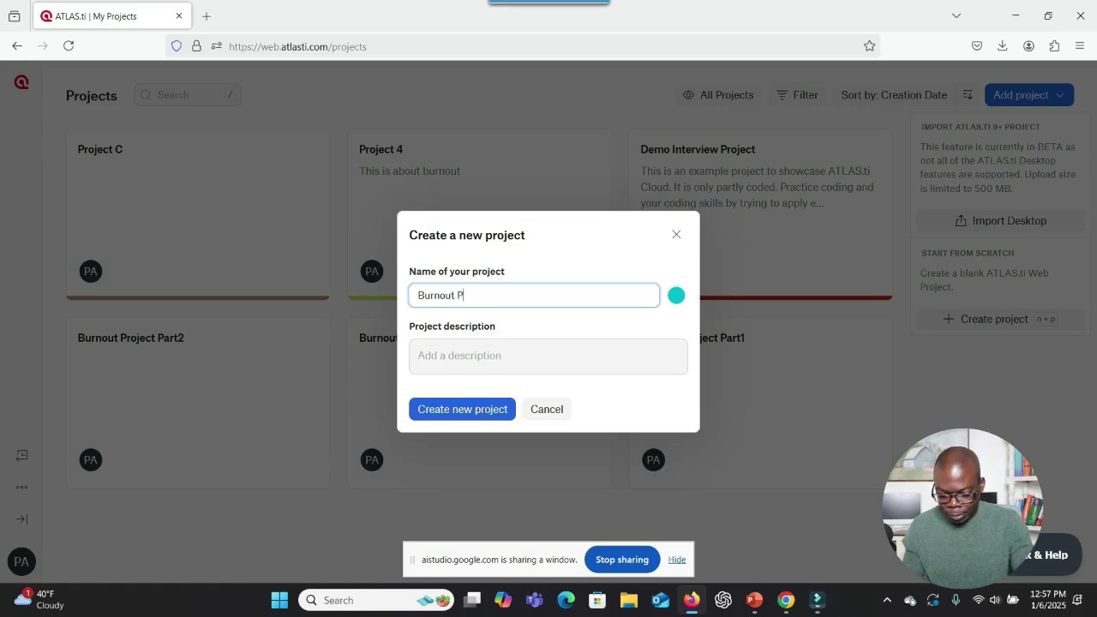
pyautogui.write('roject A')
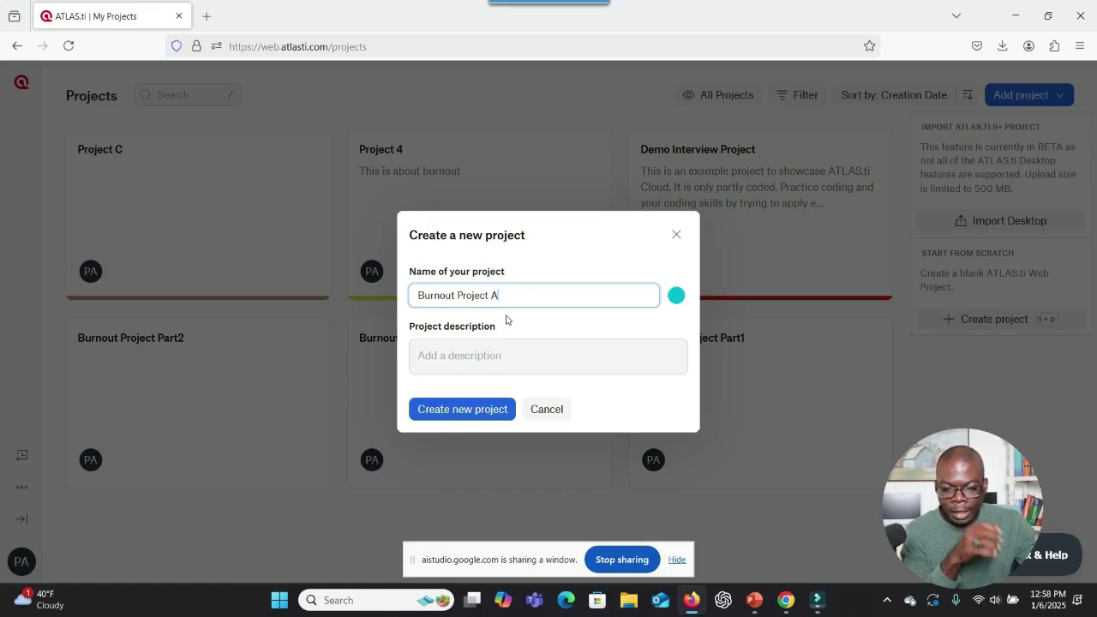
# Create the new project without a description and dismiss the Paper Search offer.
pyautogui.moveTo(503, 295); pyautogui.dragTo(400, 299)
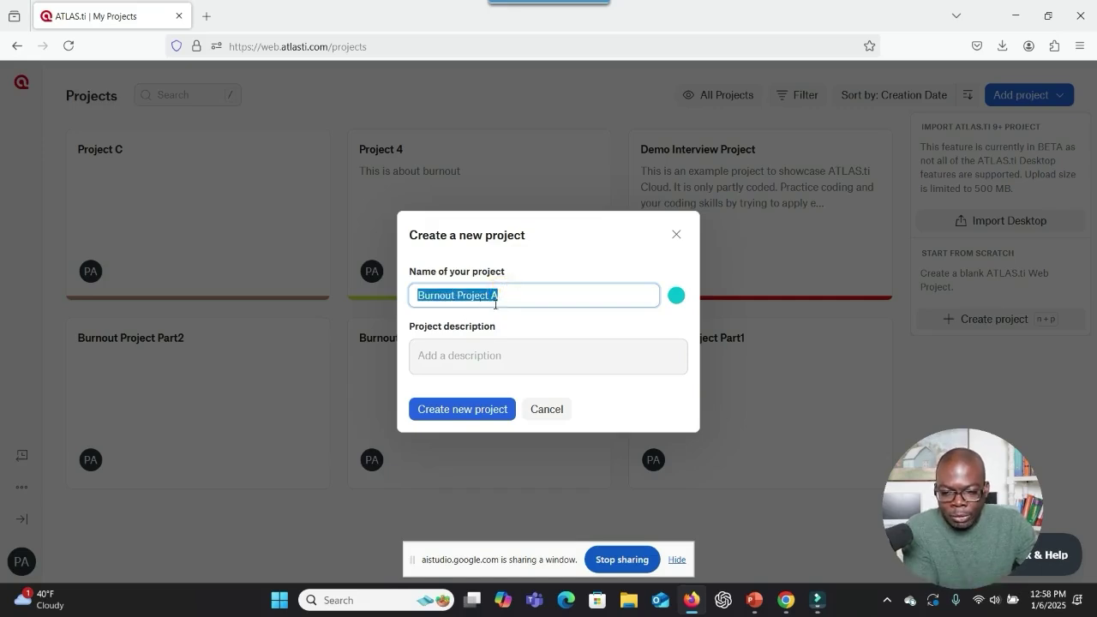
pyautogui.click(503, 351)
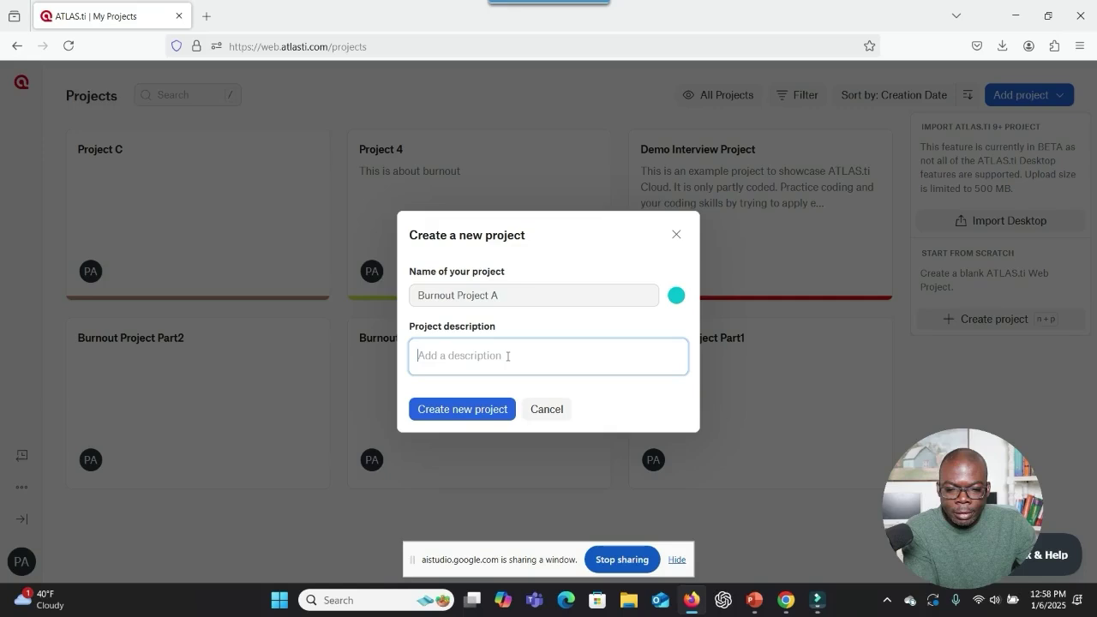
pyautogui.click(470, 413)
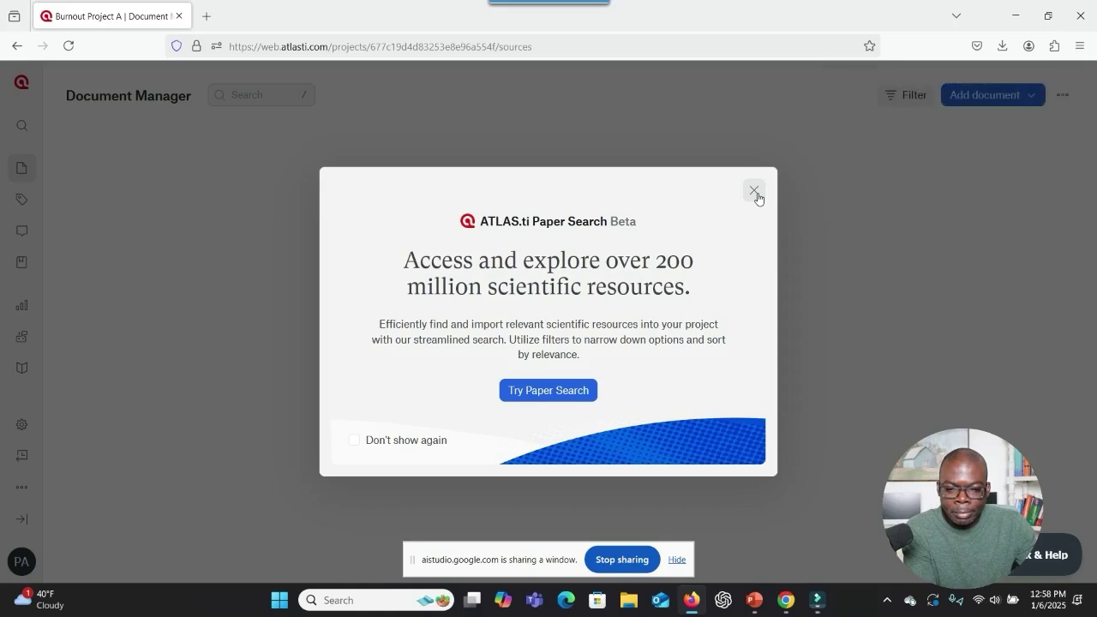
pyautogui.click(754, 191)
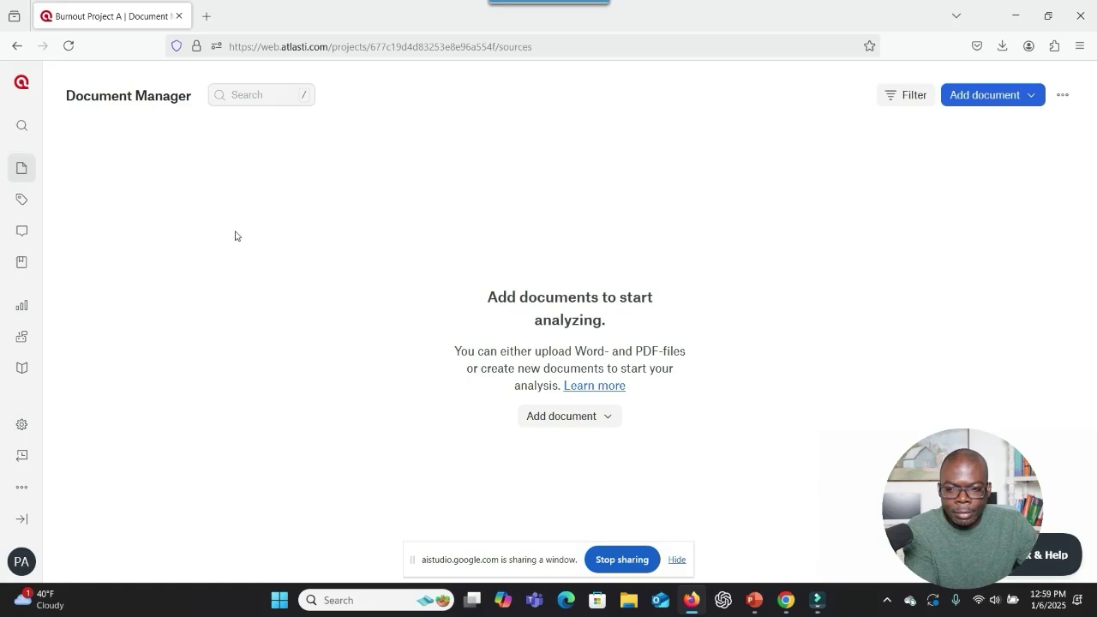
# Import the Word documents P1 to P5 from the NVivo Training folder, converted to plain text.
pyautogui.click(989, 100)
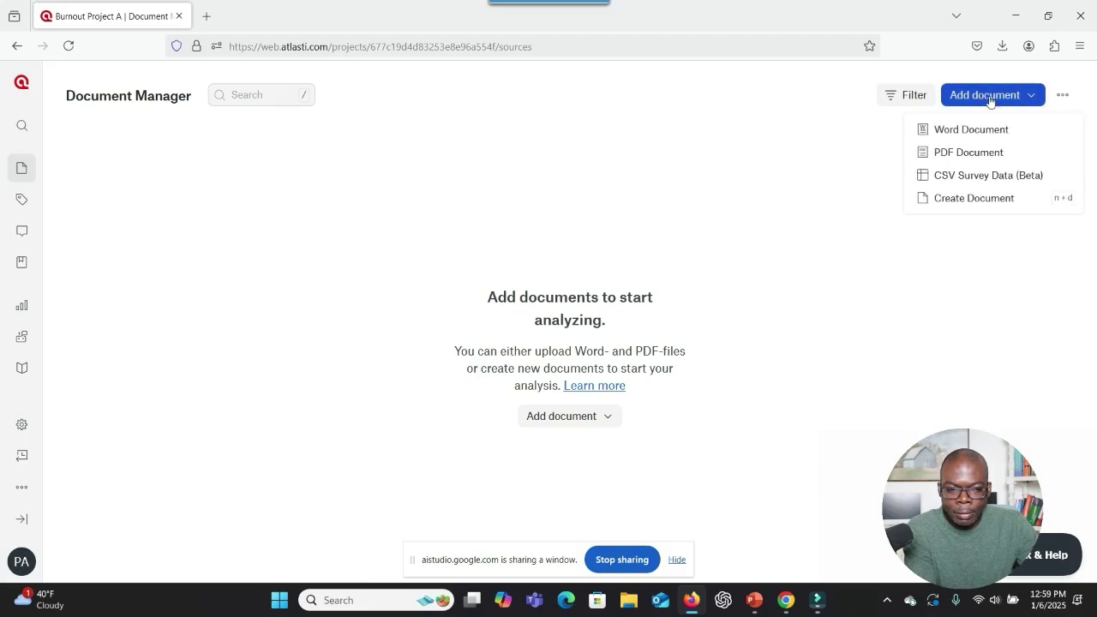
pyautogui.click(976, 129)
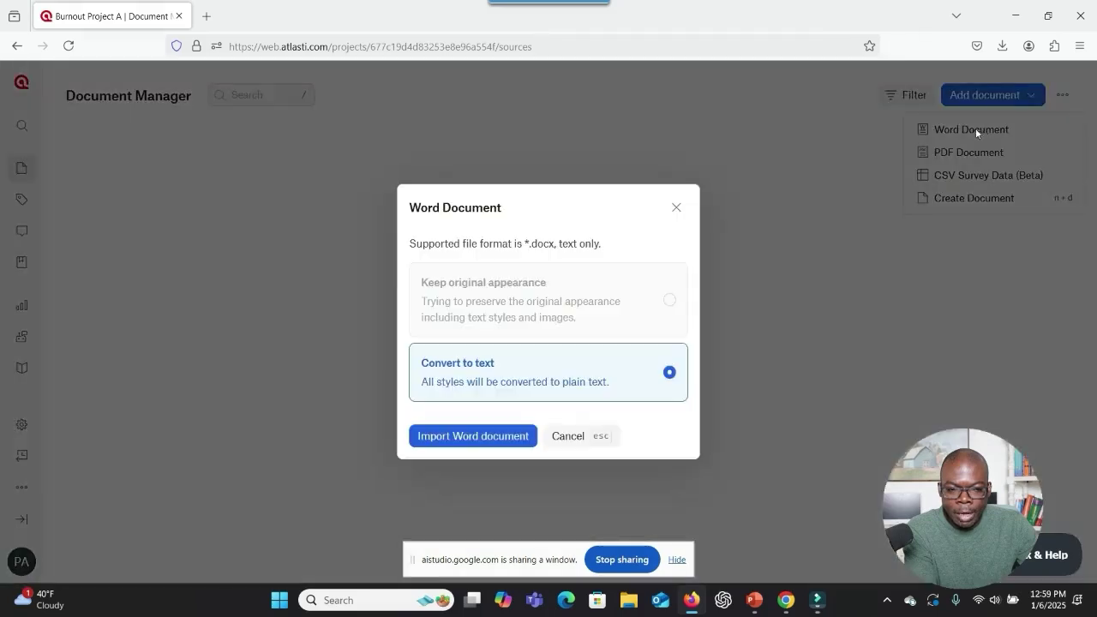
pyautogui.click(506, 441)
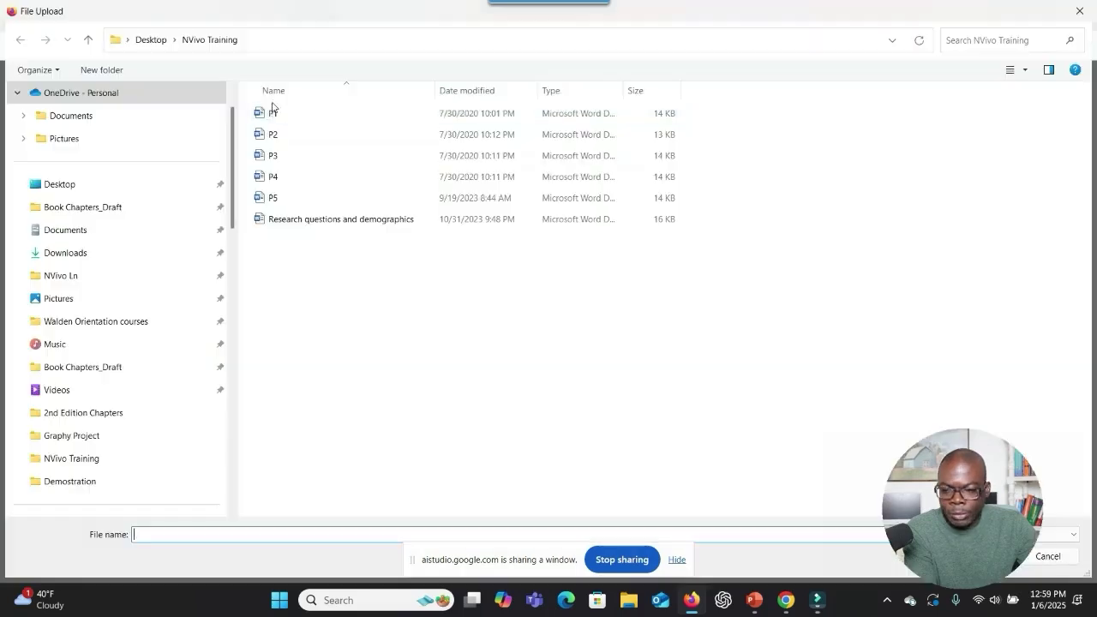
pyautogui.click(271, 113)
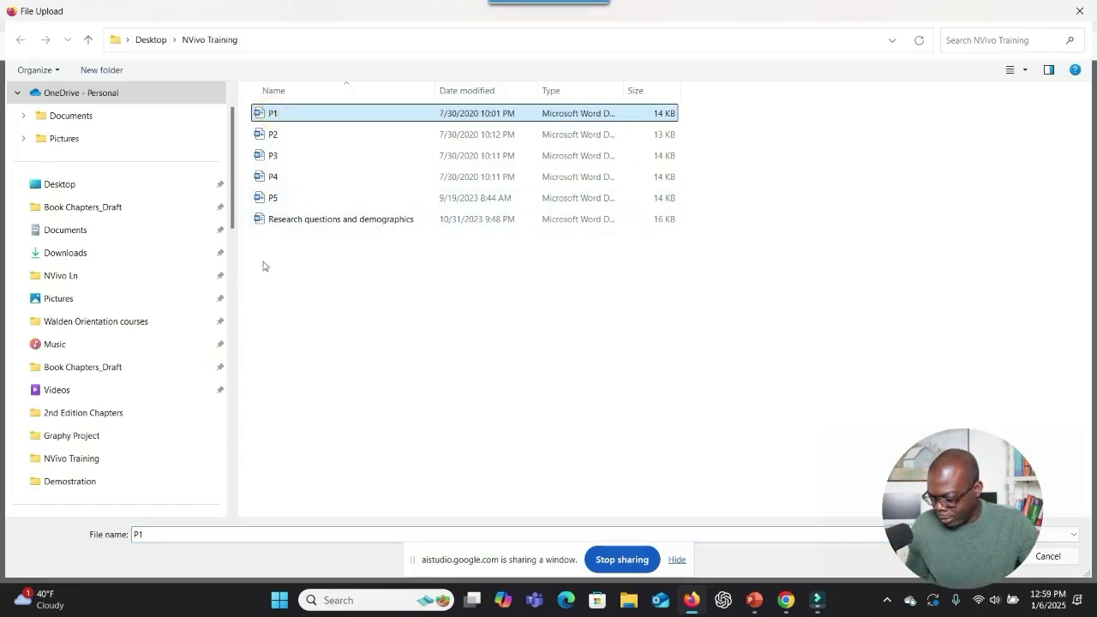
pyautogui.keyDown('shift'); pyautogui.click(275, 199); pyautogui.keyUp('shift')
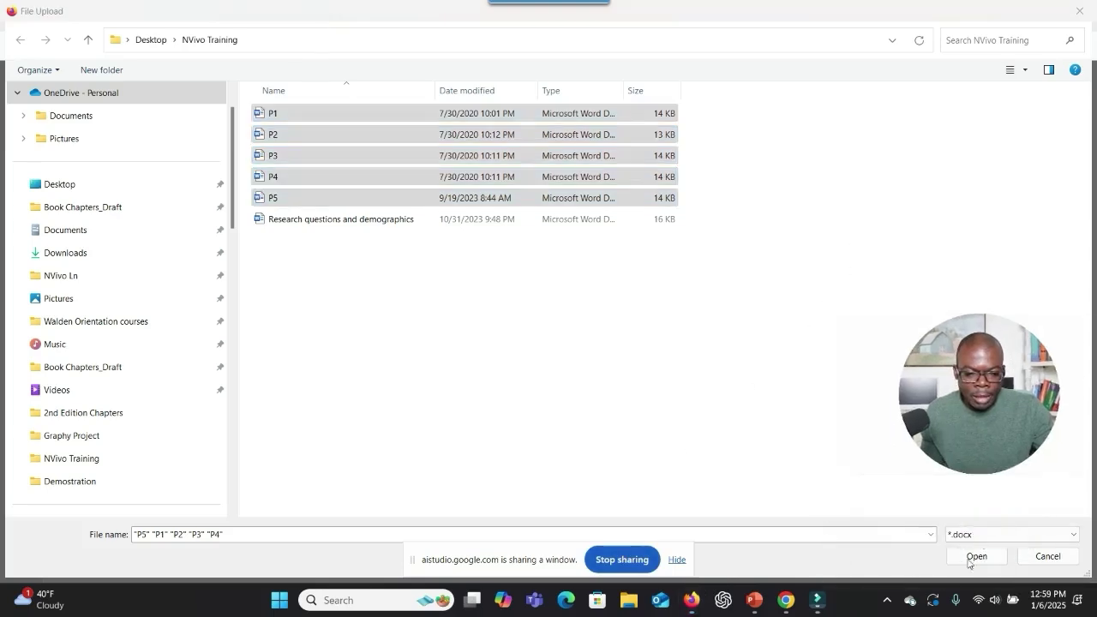
pyautogui.click(970, 558)
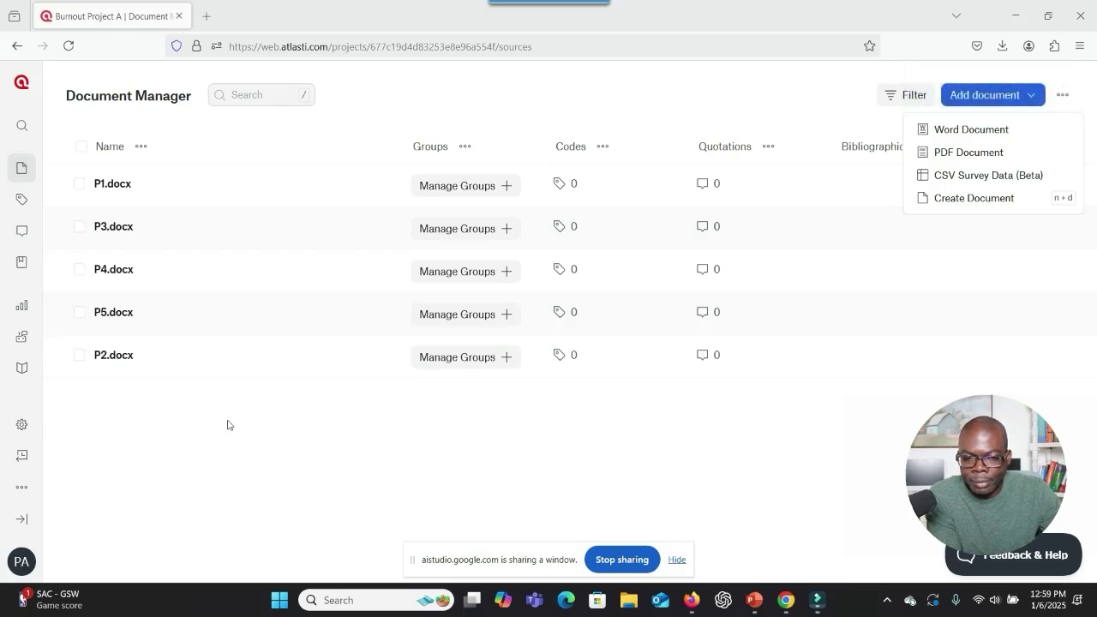
pyautogui.click(835, 106)
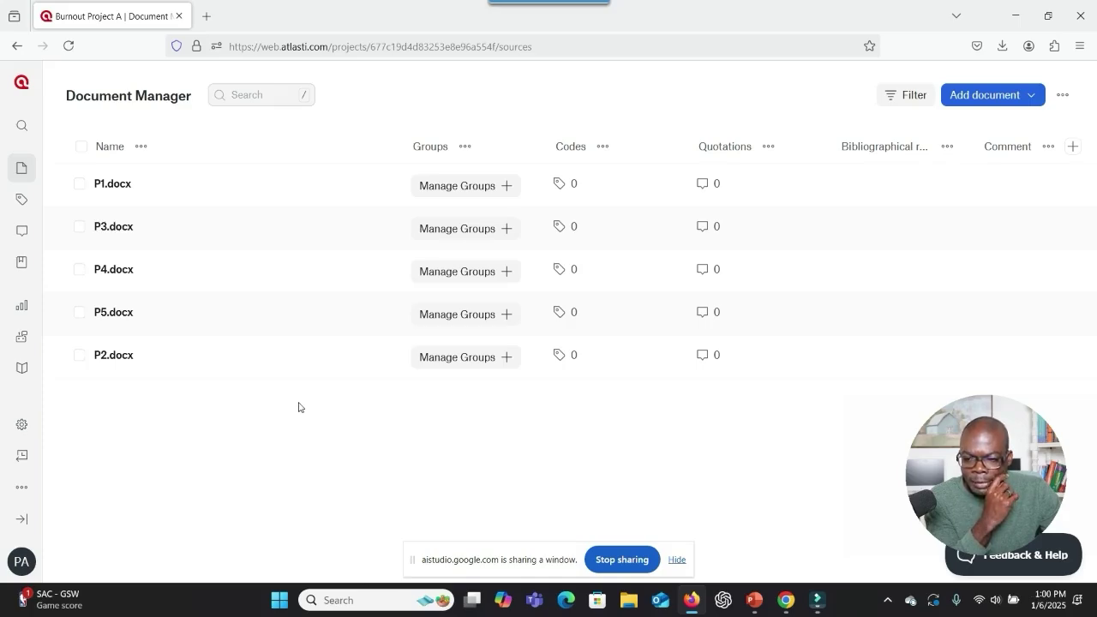
# Select the documents P1 to P5 in the Document Manager and launch AI Coding (+ Intention) for them.
pyautogui.moveTo(299, 296)
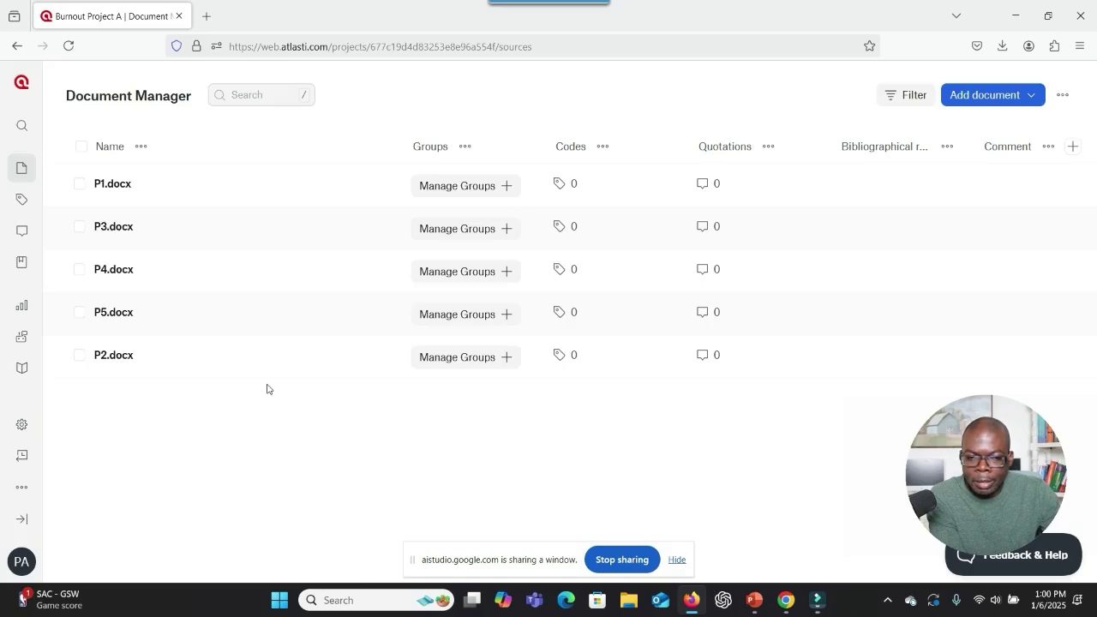
pyautogui.moveTo(241, 340)
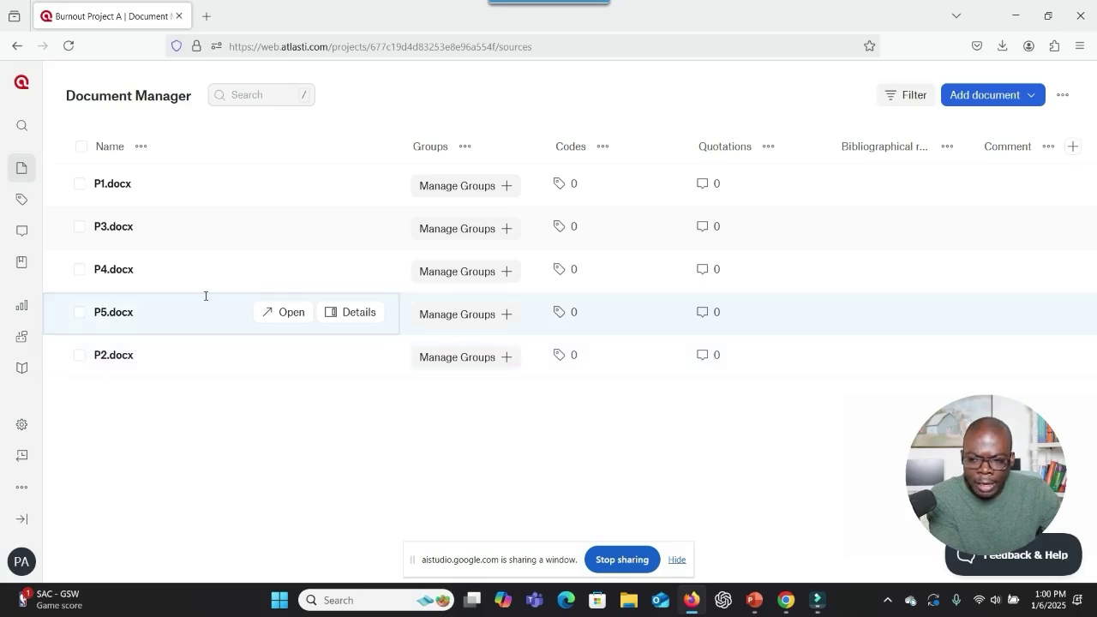
pyautogui.click(79, 184)
pyautogui.click(79, 226)
pyautogui.click(78, 268)
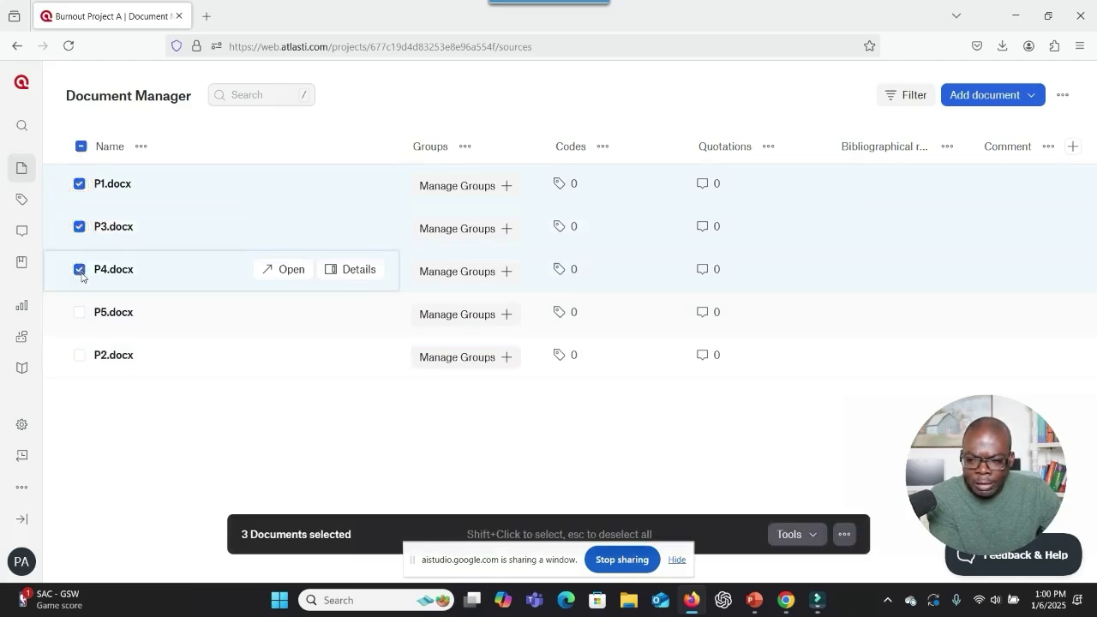
pyautogui.click(79, 313)
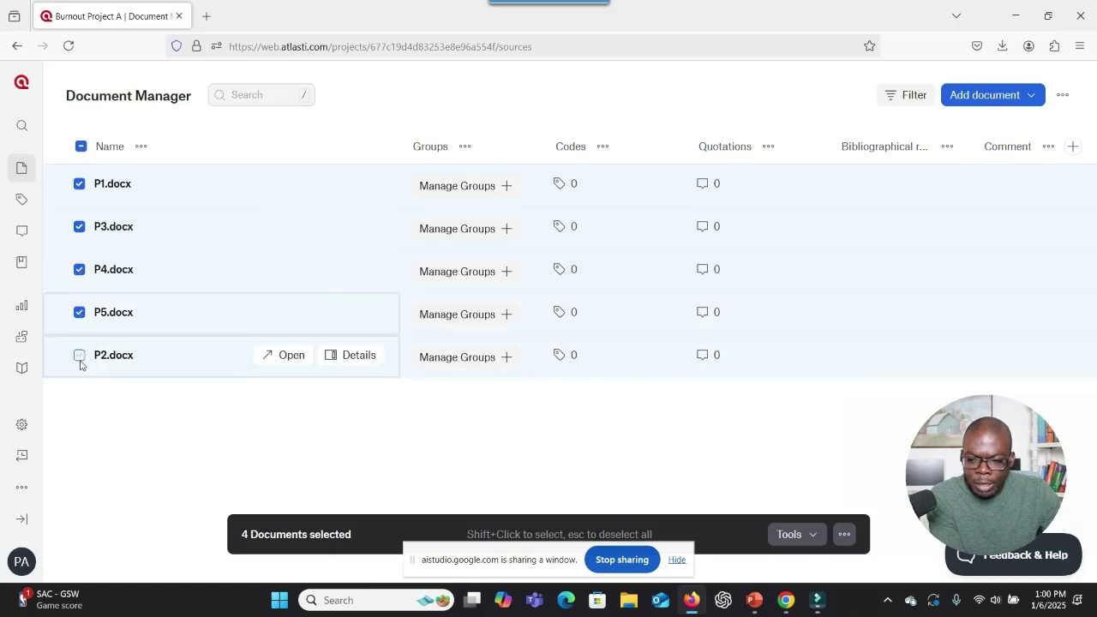
pyautogui.click(80, 354)
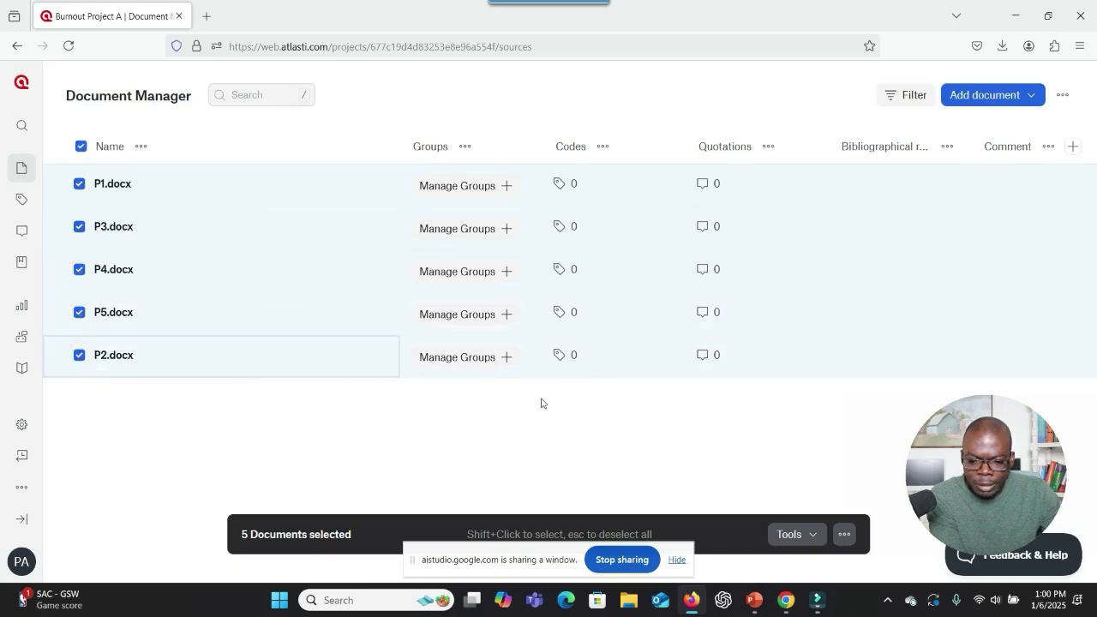
pyautogui.click(813, 535)
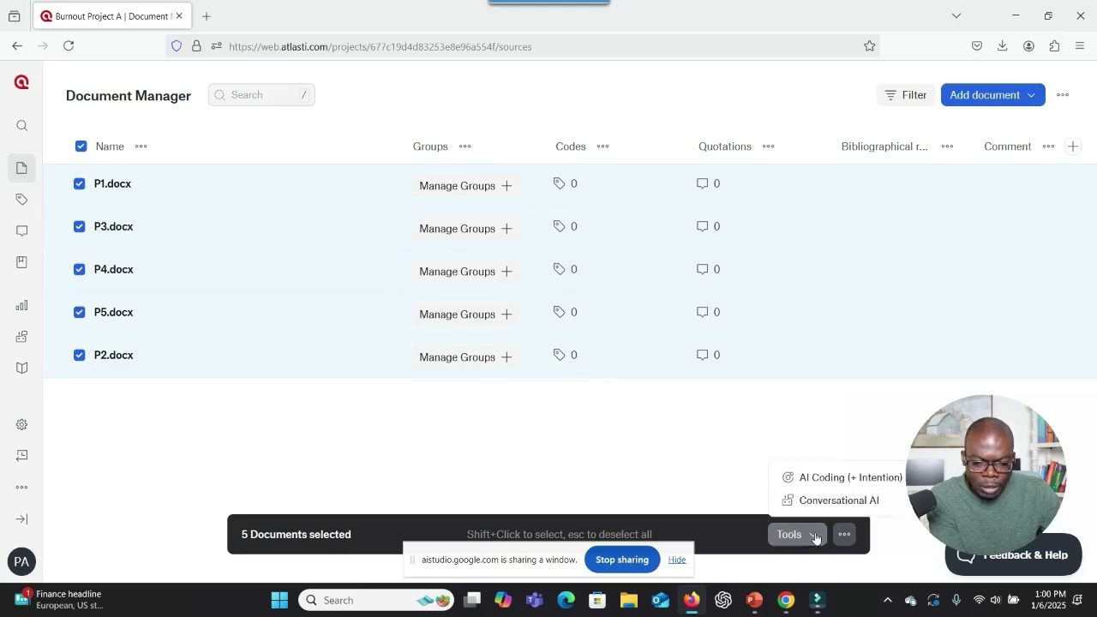
pyautogui.click(830, 480)
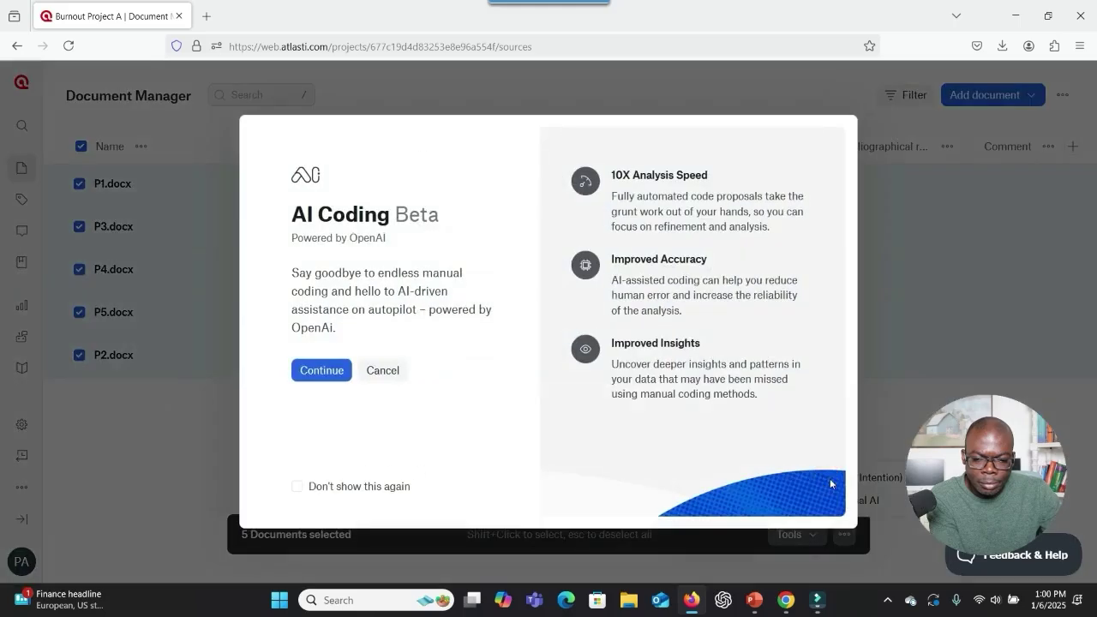
# Switch to Google AI Studio in Chrome and start a fresh realtime stream sharing the Burnout Project A window with Gemini.
pyautogui.moveTo(691, 605)
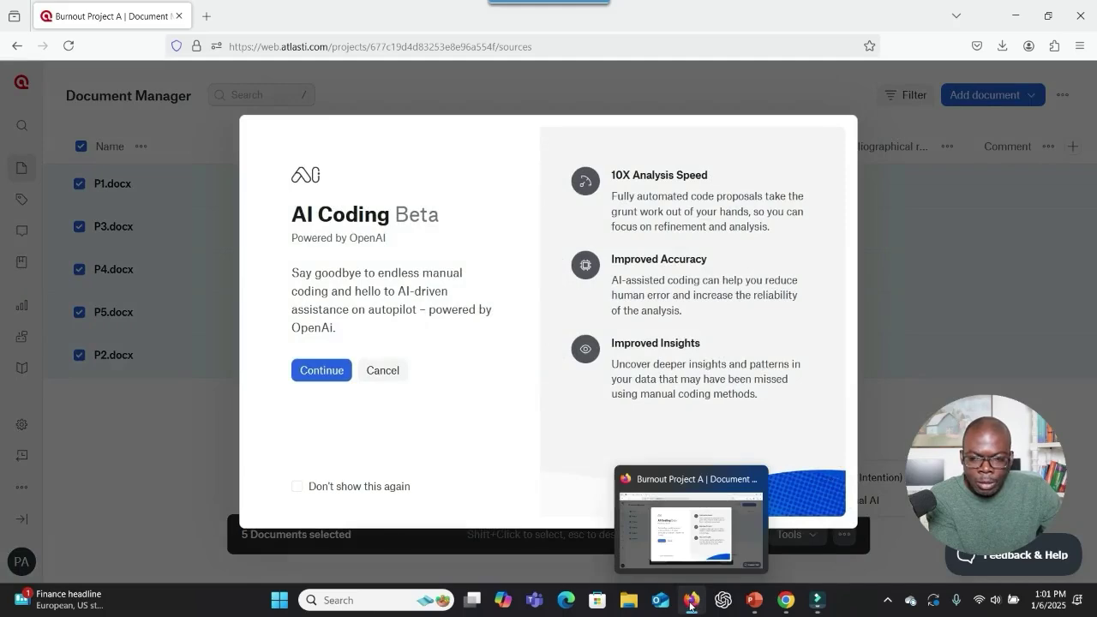
pyautogui.moveTo(789, 611)
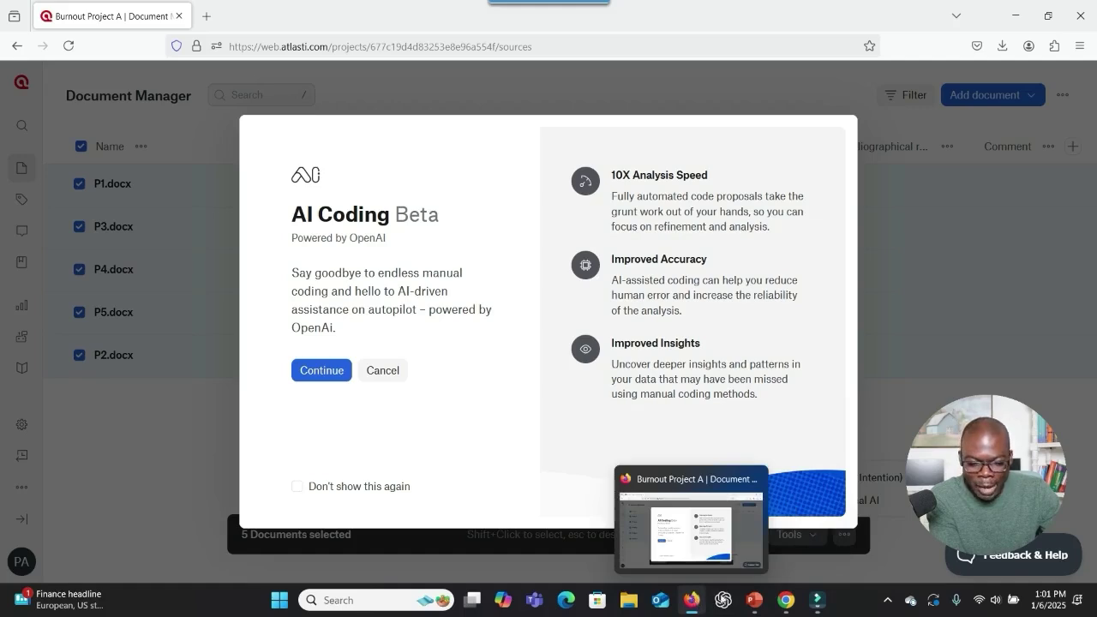
pyautogui.click(786, 600)
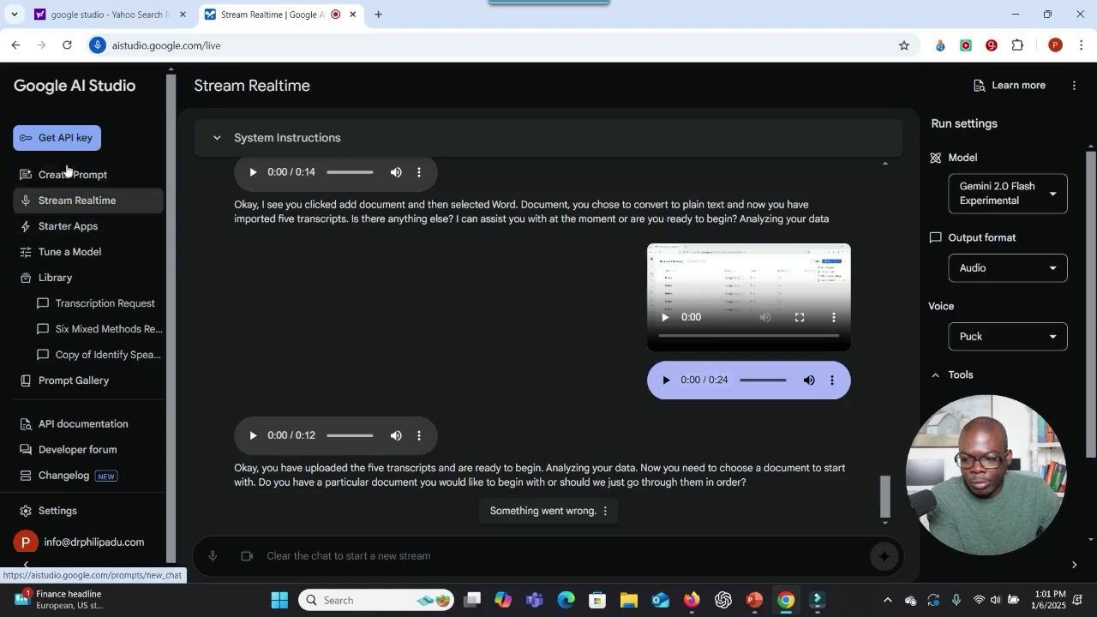
pyautogui.click(64, 92)
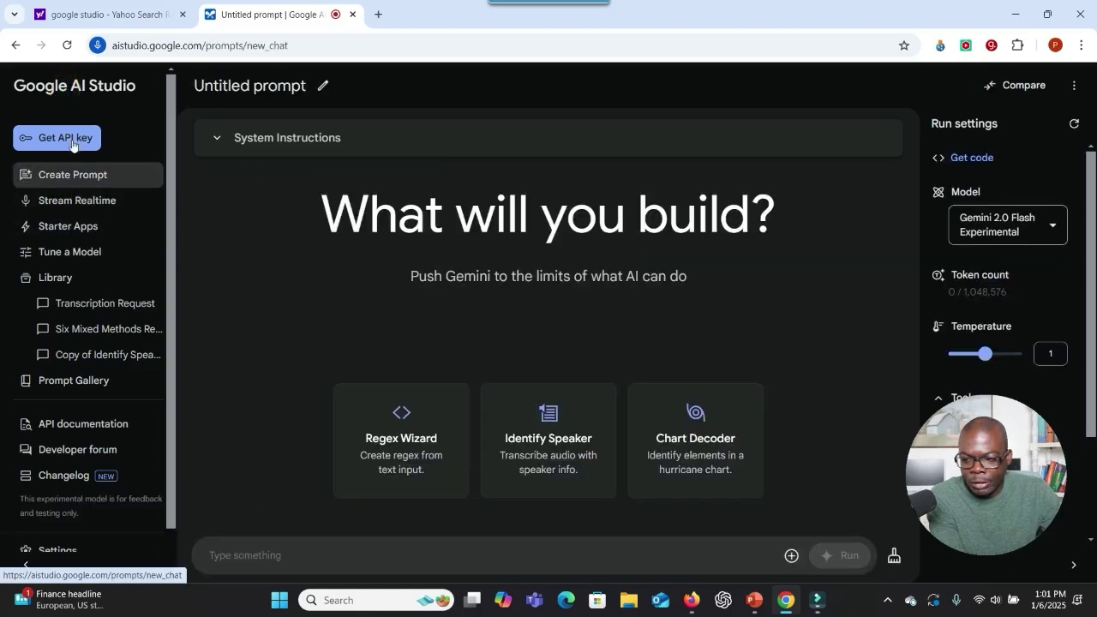
pyautogui.click(78, 208)
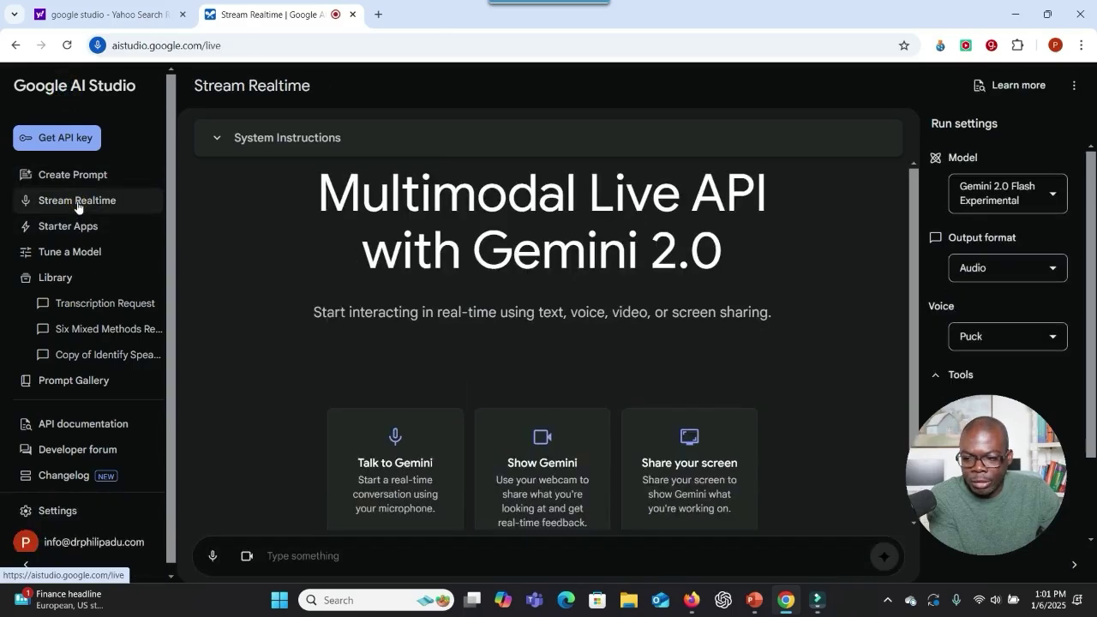
pyautogui.click(691, 502)
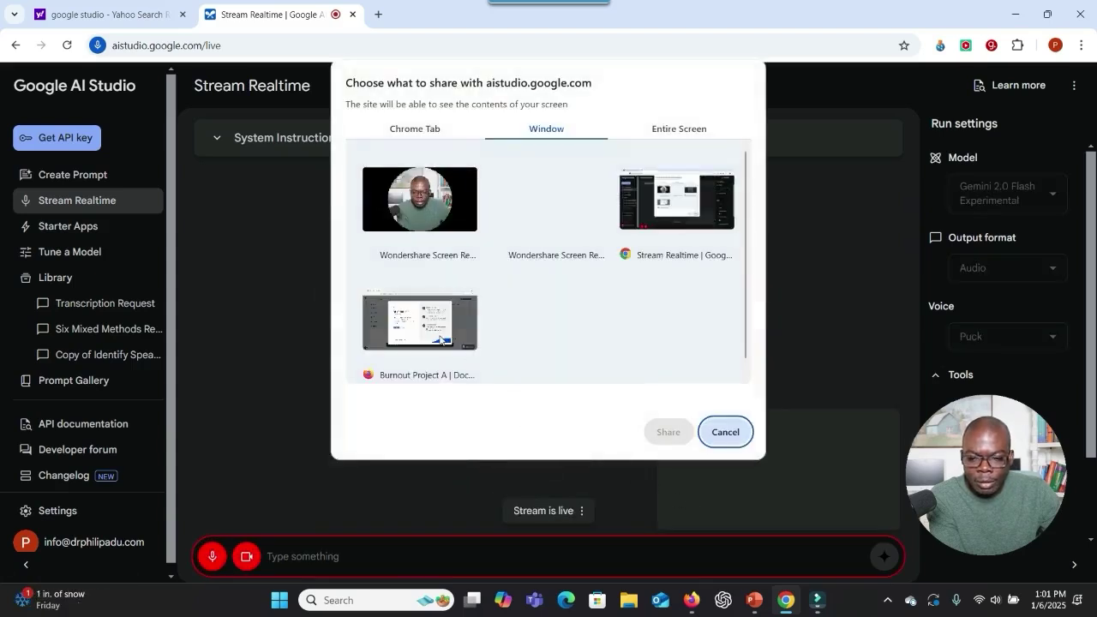
pyautogui.click(441, 339)
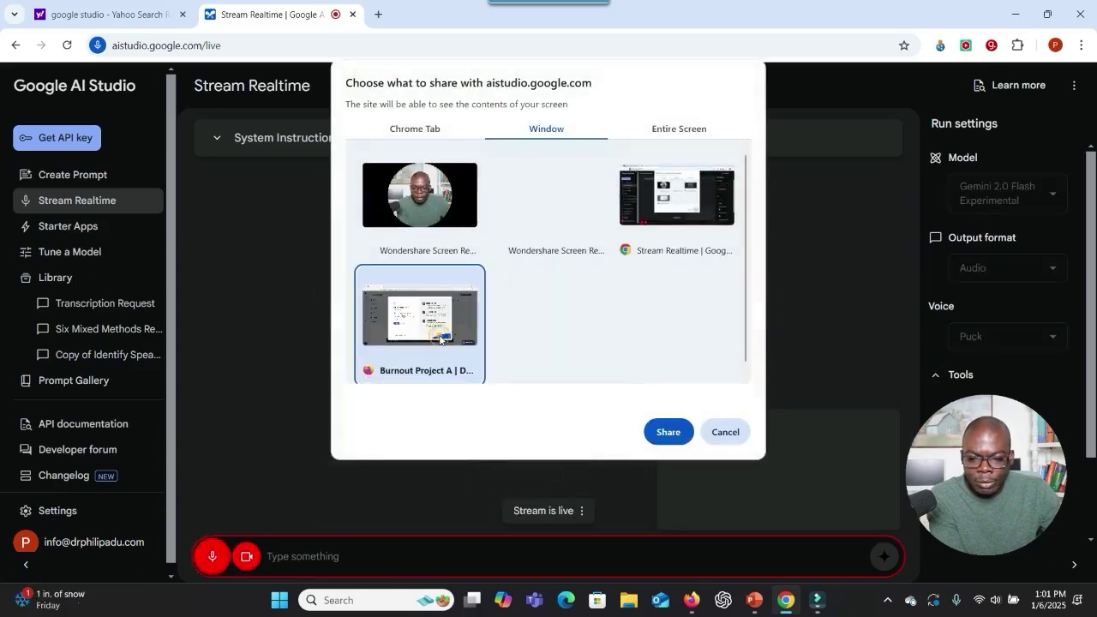
pyautogui.click(669, 433)
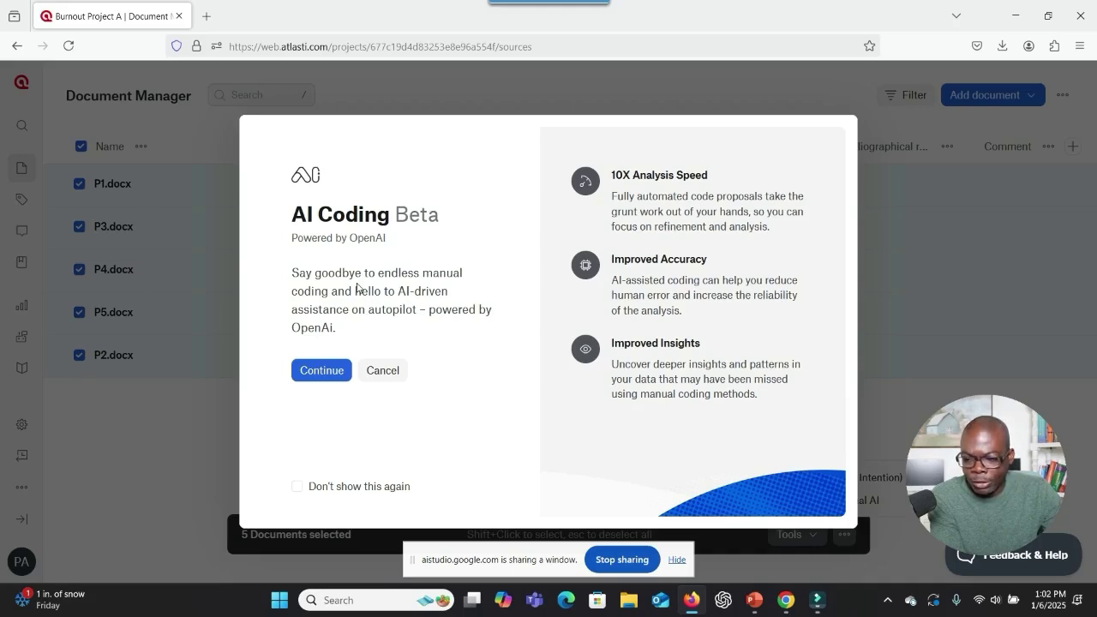
# Relaunch AI Coding for the five selected documents, continue past the introduction and agree to the privacy notice.
pyautogui.press('Escape')
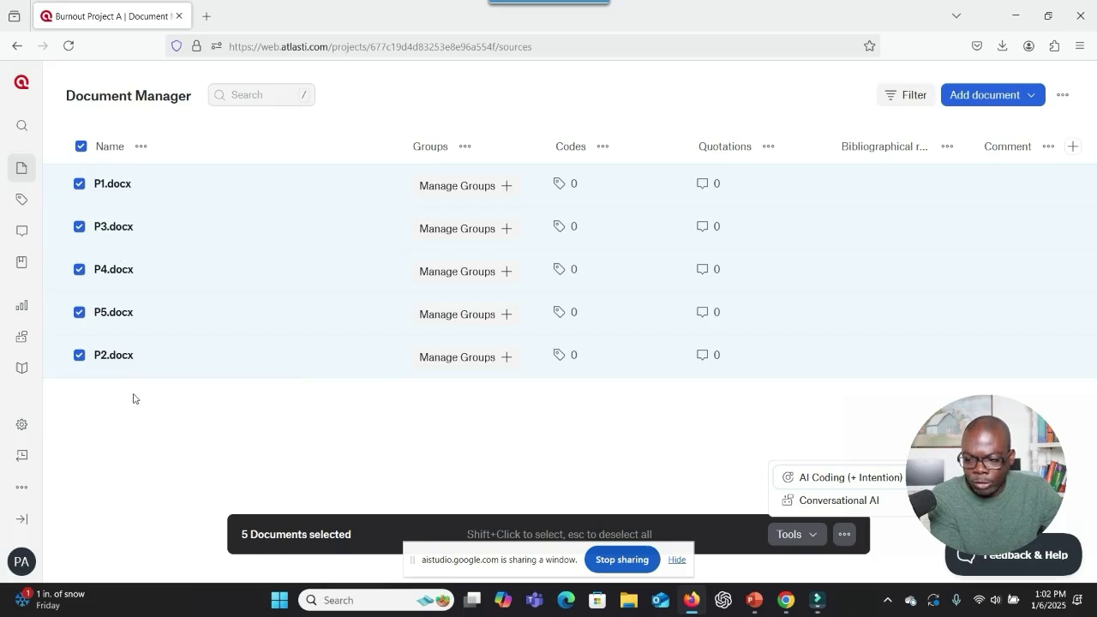
pyautogui.click(813, 541)
pyautogui.click(813, 541)
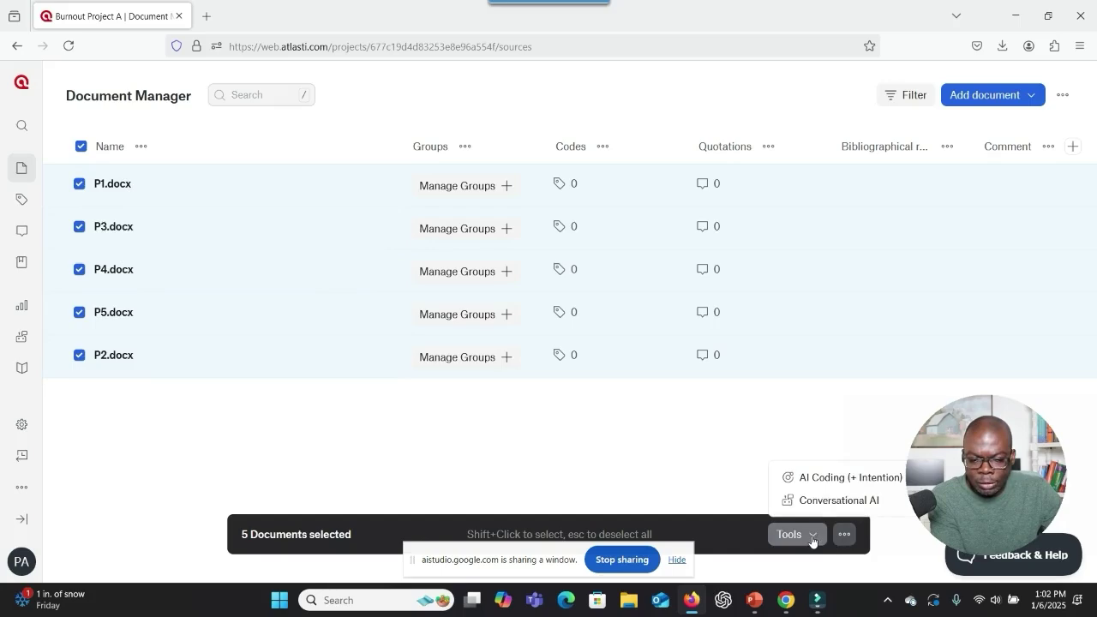
pyautogui.click(820, 482)
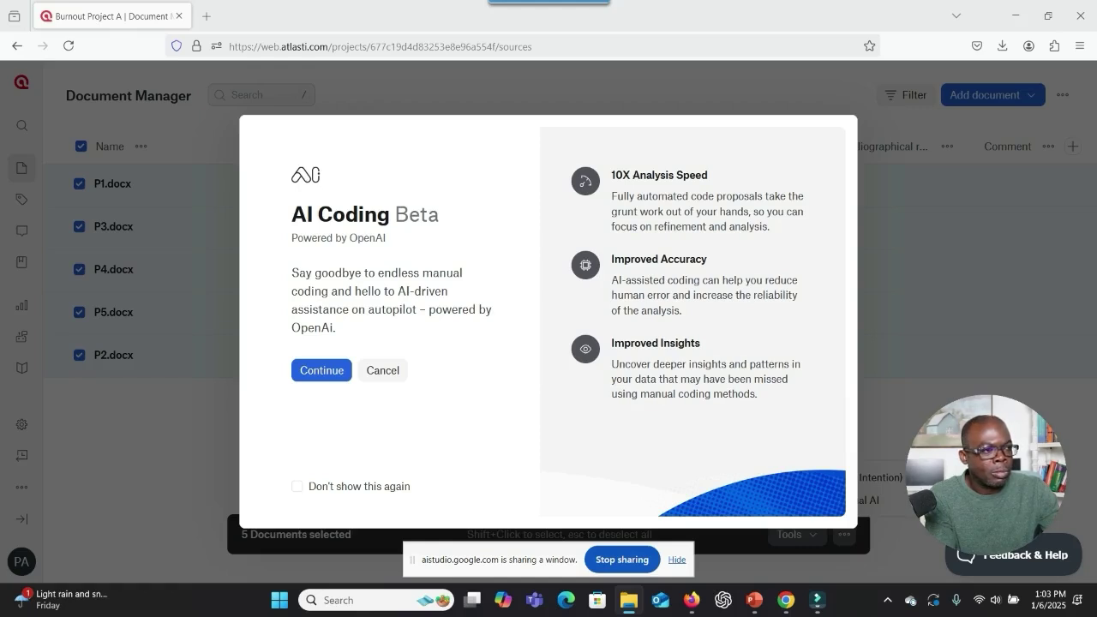
pyautogui.click(322, 370)
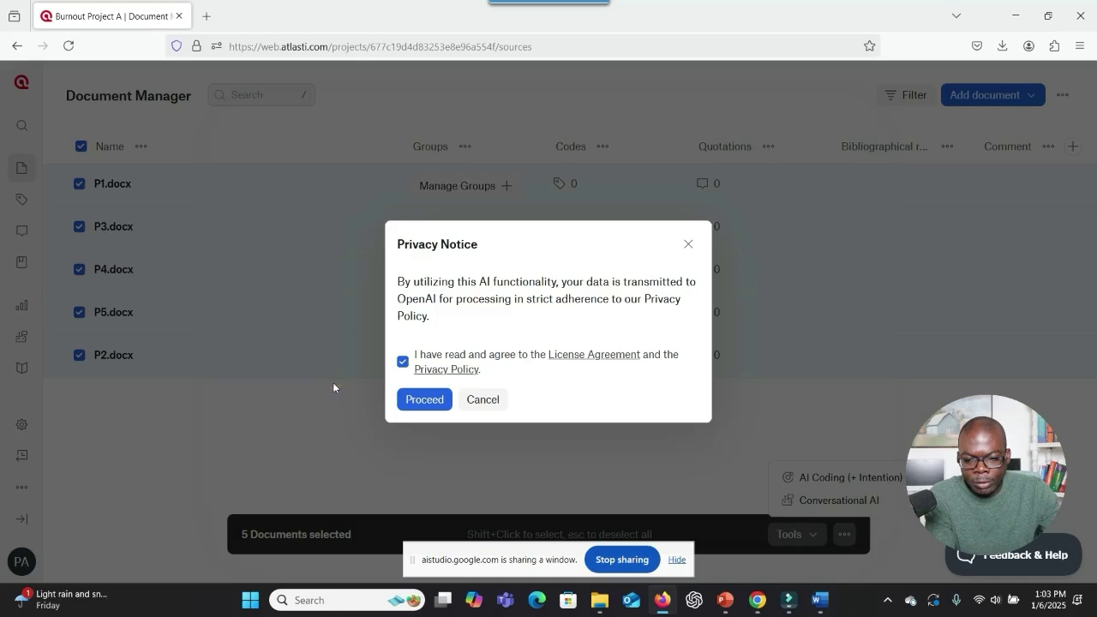
pyautogui.click(424, 400)
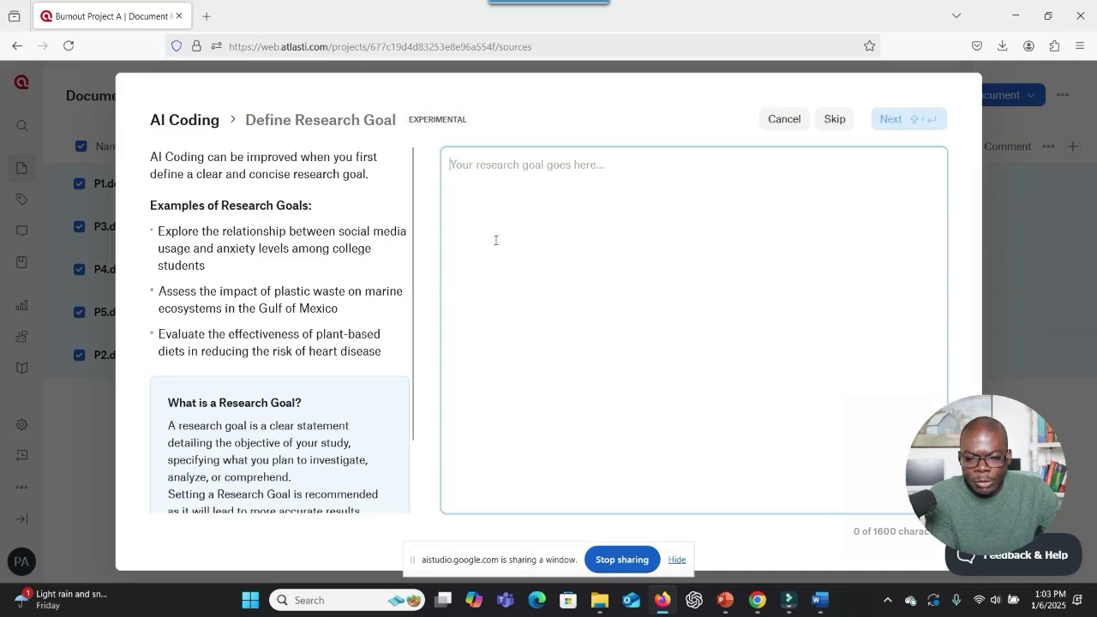
# Copy the burnout study's purpose and two research questions from Word into the research goal, and accept the generated questions with their category codes.
pyautogui.hotkey('alt', 'Tab')
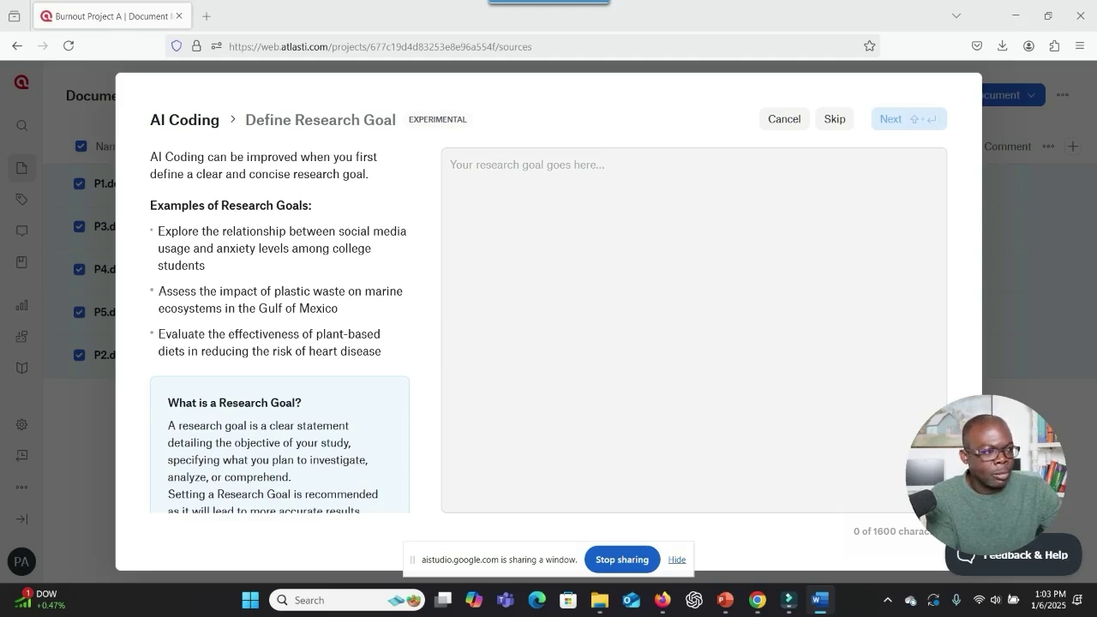
pyautogui.click(539, 230)
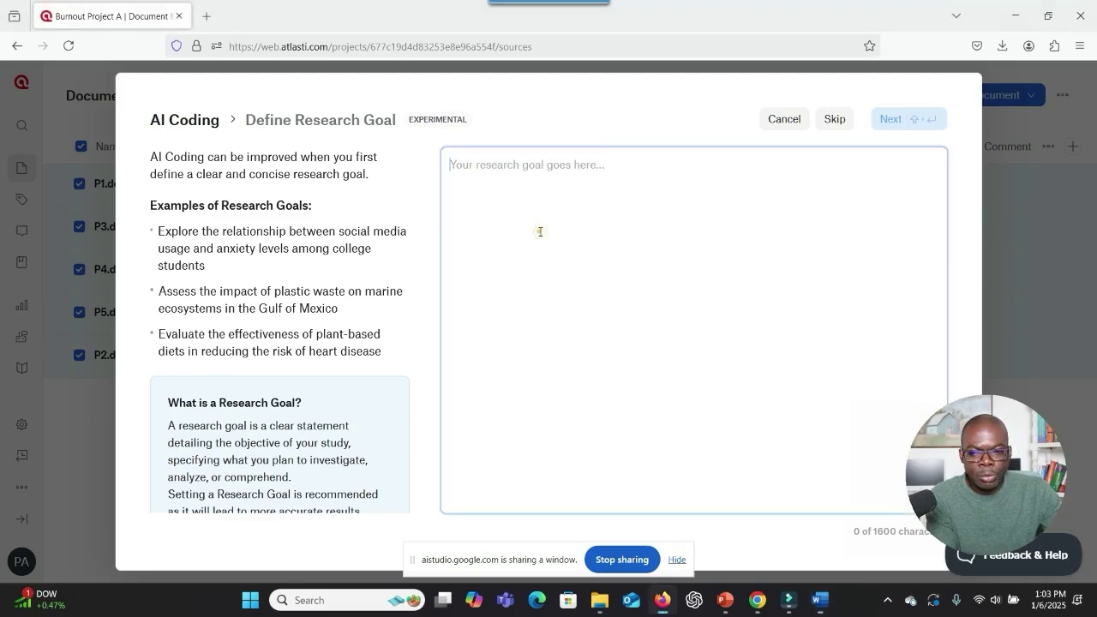
pyautogui.write('Purpose of the study The purpose of this qualitative study is to explore Primary Healthcare Physicians’ experience about the causes and solutions of burnout.  Research Questions 1.\tWhat are the causes of burnout among Primary Healthcare Physicians? 2.\tWhat can be done to reduce burnout among Primary Healthcare Physicians?')
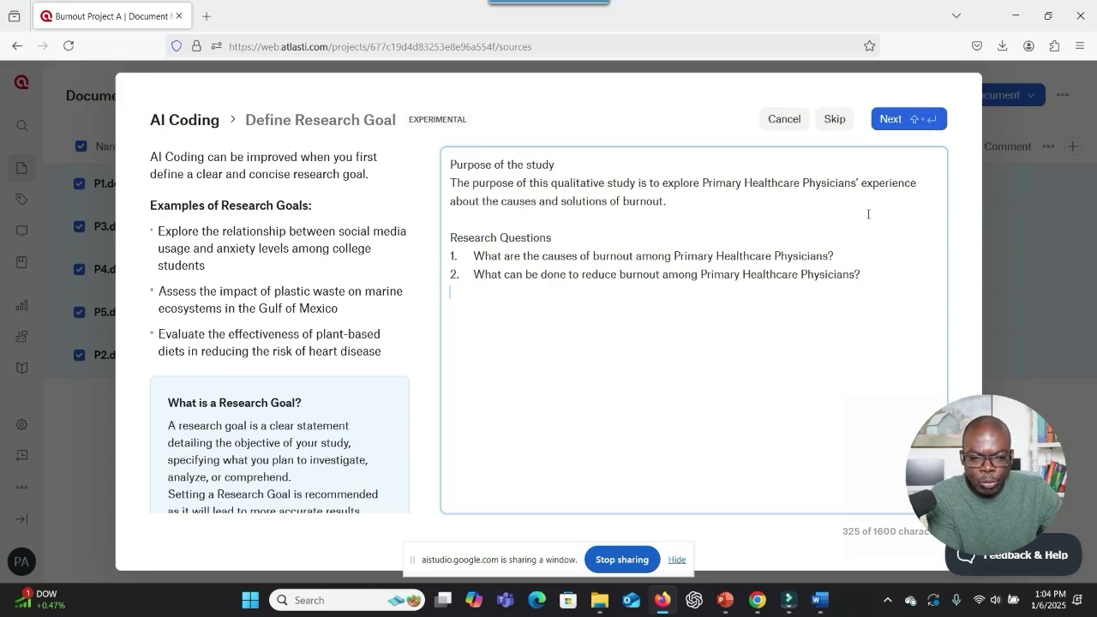
pyautogui.click(894, 123)
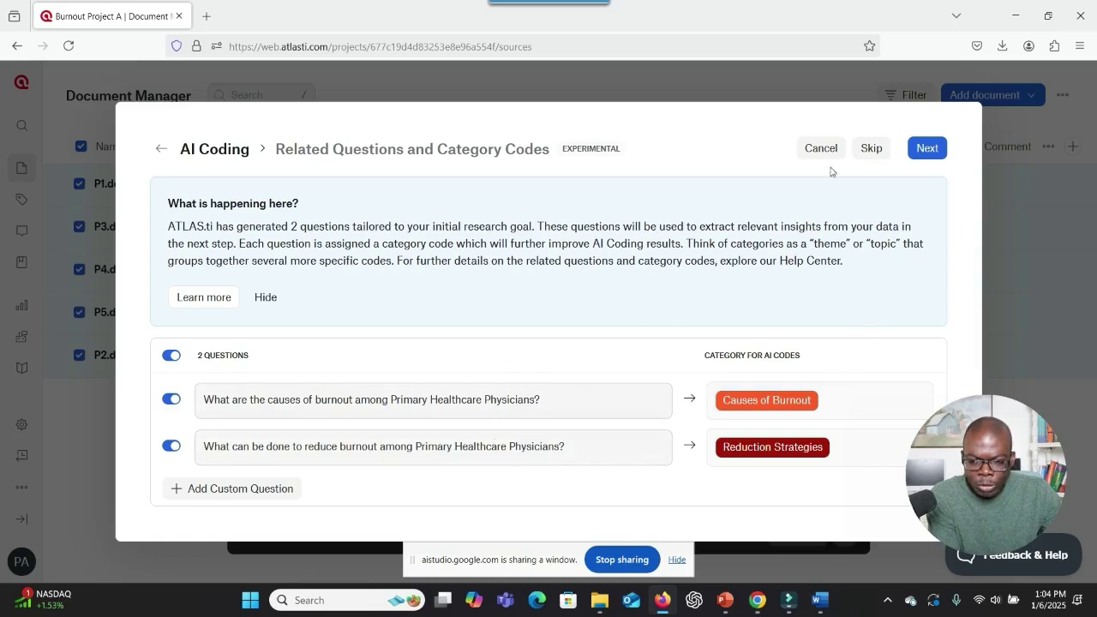
pyautogui.click(931, 155)
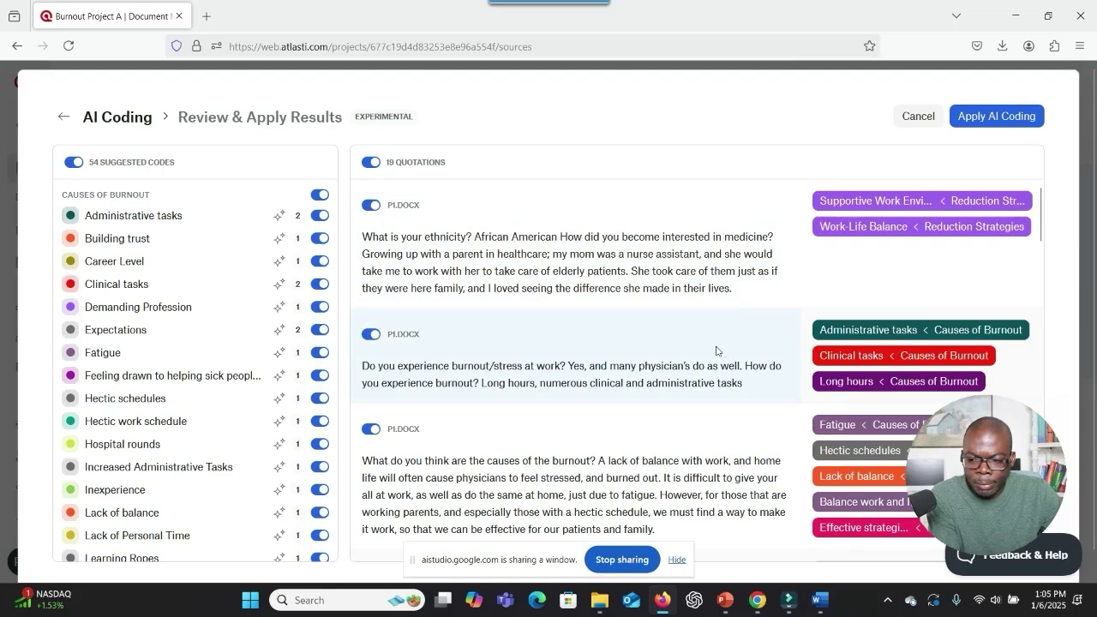
# Review the suggested AI codes under Causes of Burnout and Reduction Strategies alongside the coded quotations.
pyautogui.scroll(-3, 545, 321)
pyautogui.scroll(3, 545, 321)
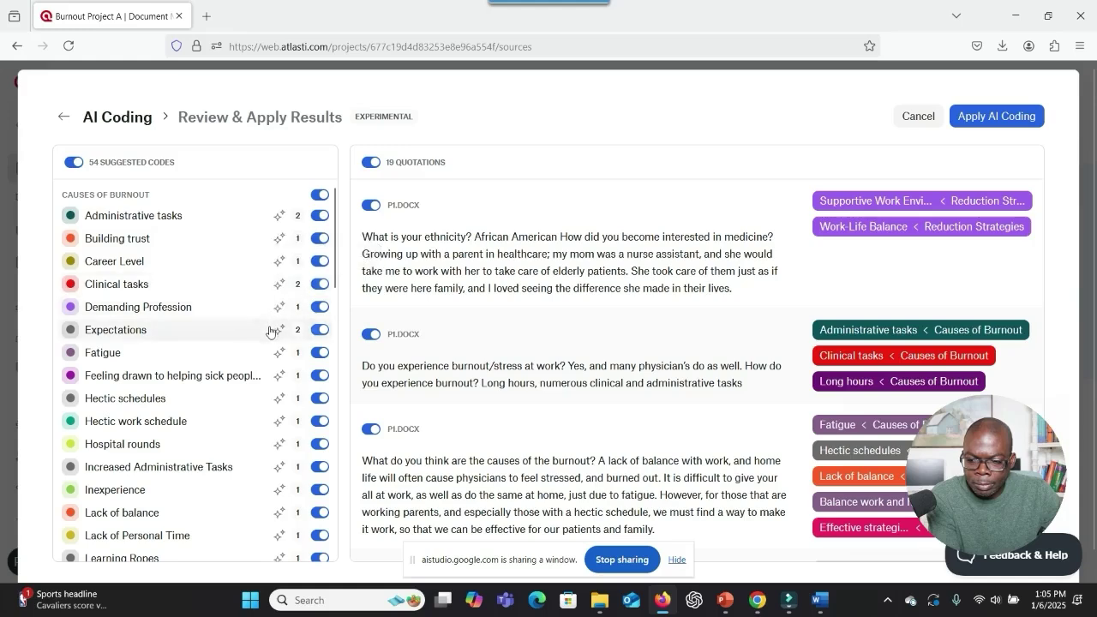
pyautogui.scroll(-2, 267, 329)
pyautogui.scroll(-4, 266, 331)
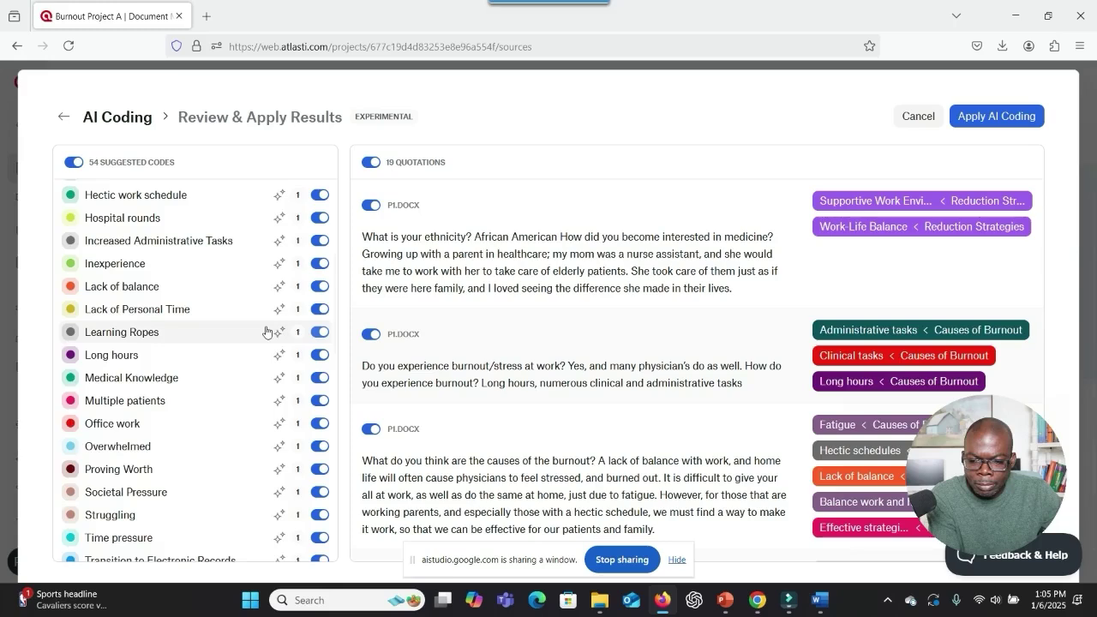
pyautogui.scroll(-4, 266, 332)
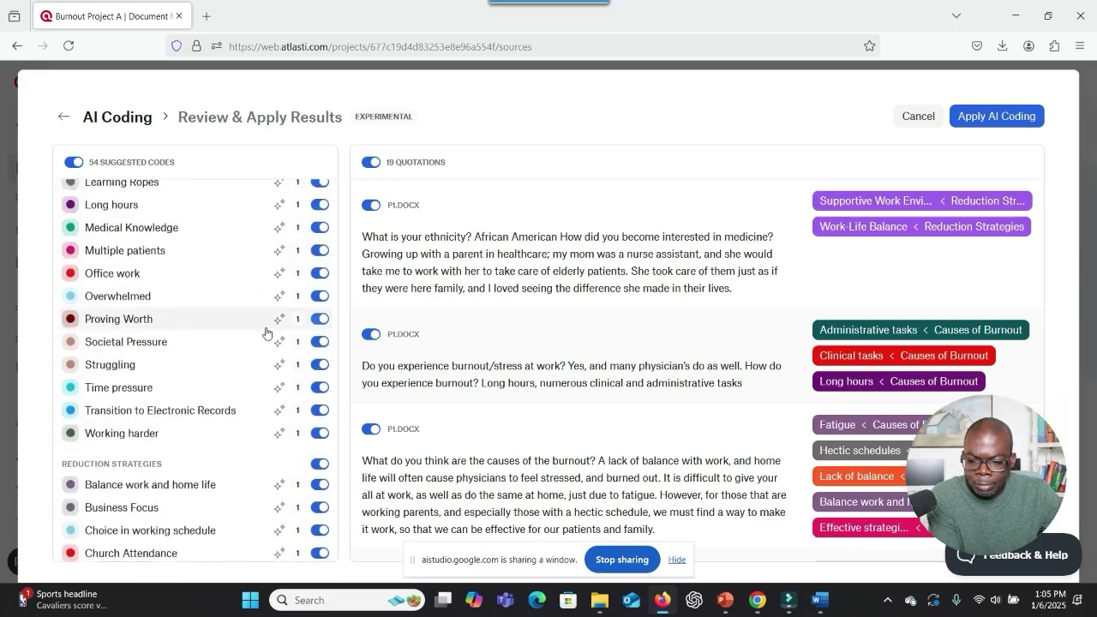
pyautogui.scroll(5, 266, 333)
pyautogui.scroll(4, 266, 332)
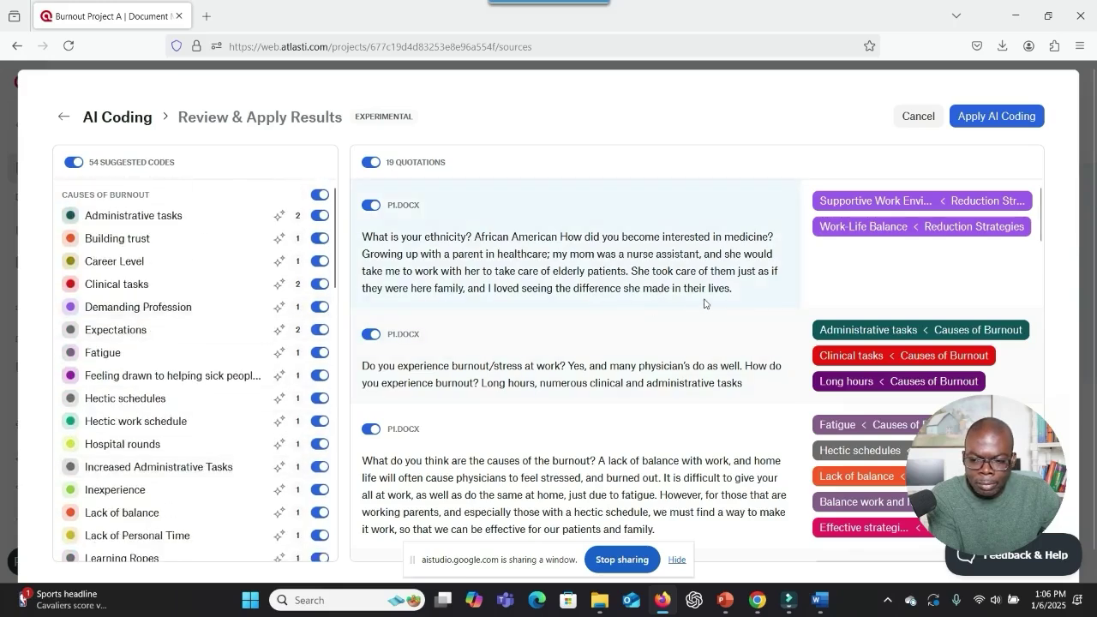
pyautogui.scroll(-5, 92, 313)
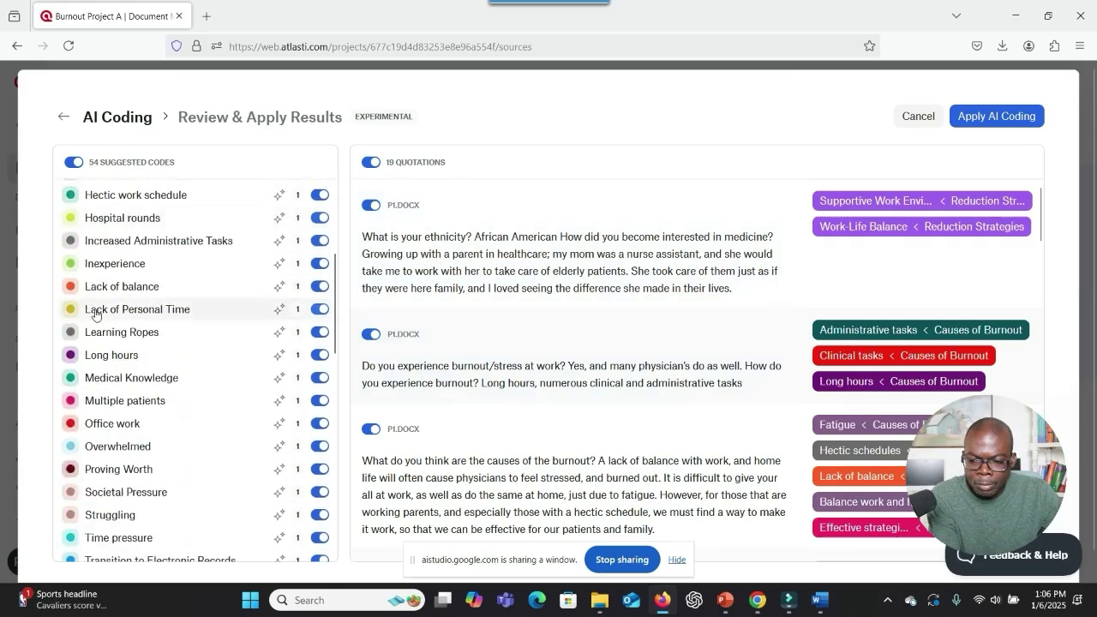
pyautogui.scroll(5, 95, 314)
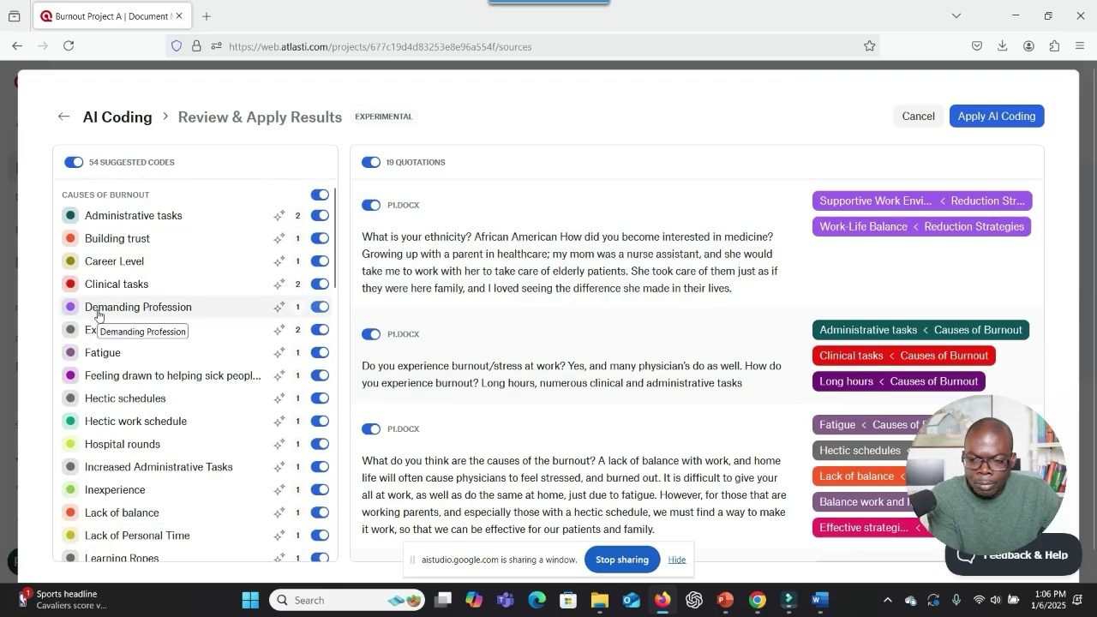
pyautogui.scroll(-10, 97, 316)
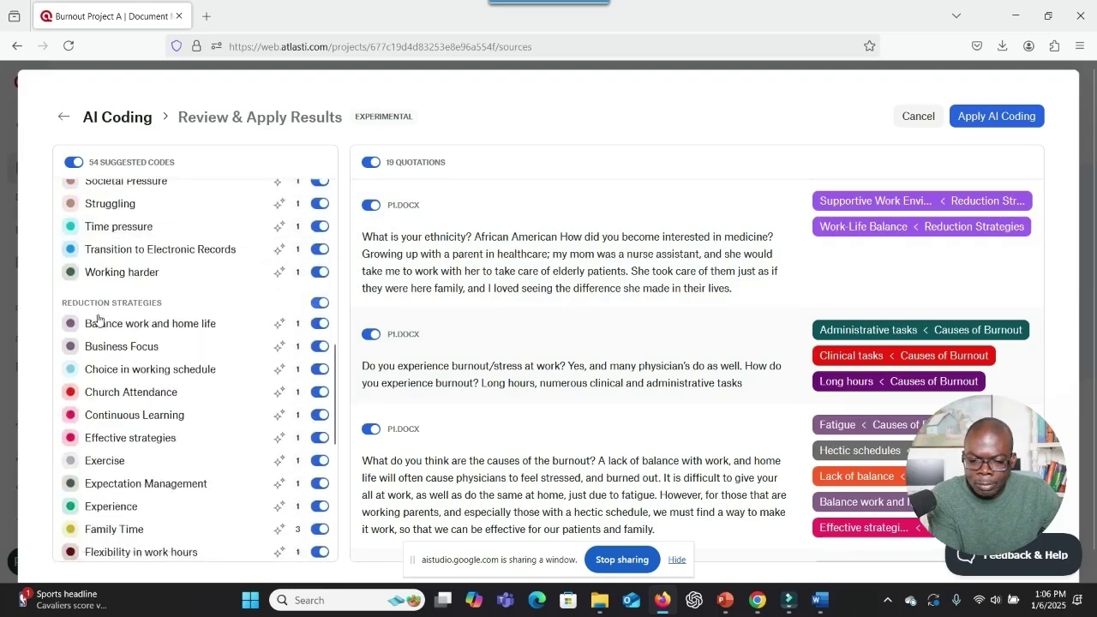
pyautogui.scroll(-5, 97, 319)
pyautogui.scroll(-3, 99, 319)
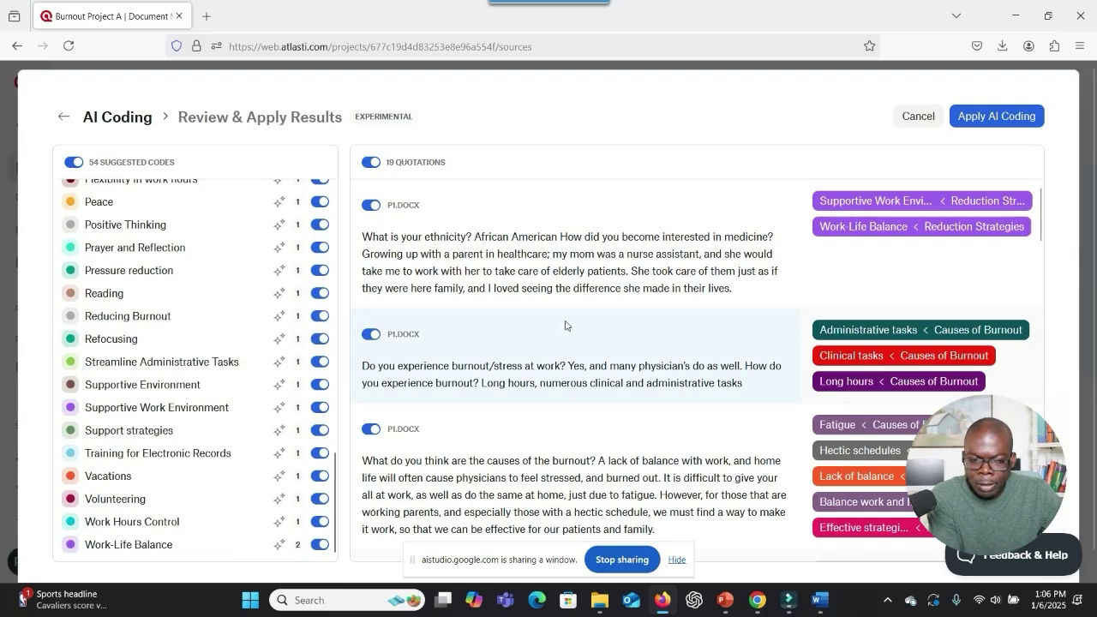
pyautogui.scroll(1, 270, 313)
pyautogui.scroll(10, 270, 313)
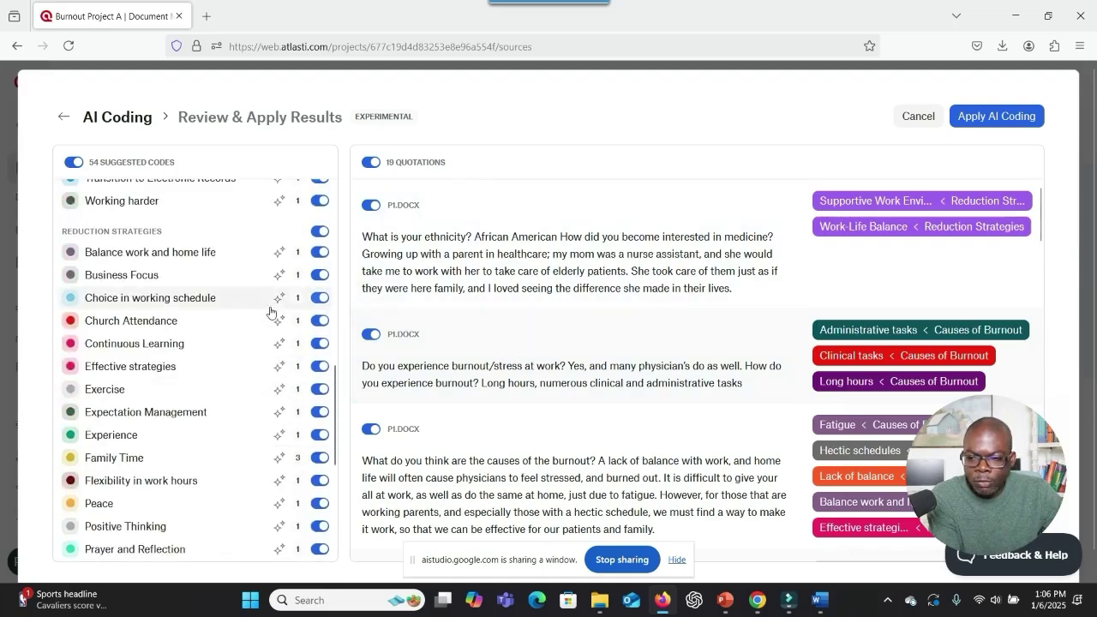
pyautogui.scroll(3, 270, 313)
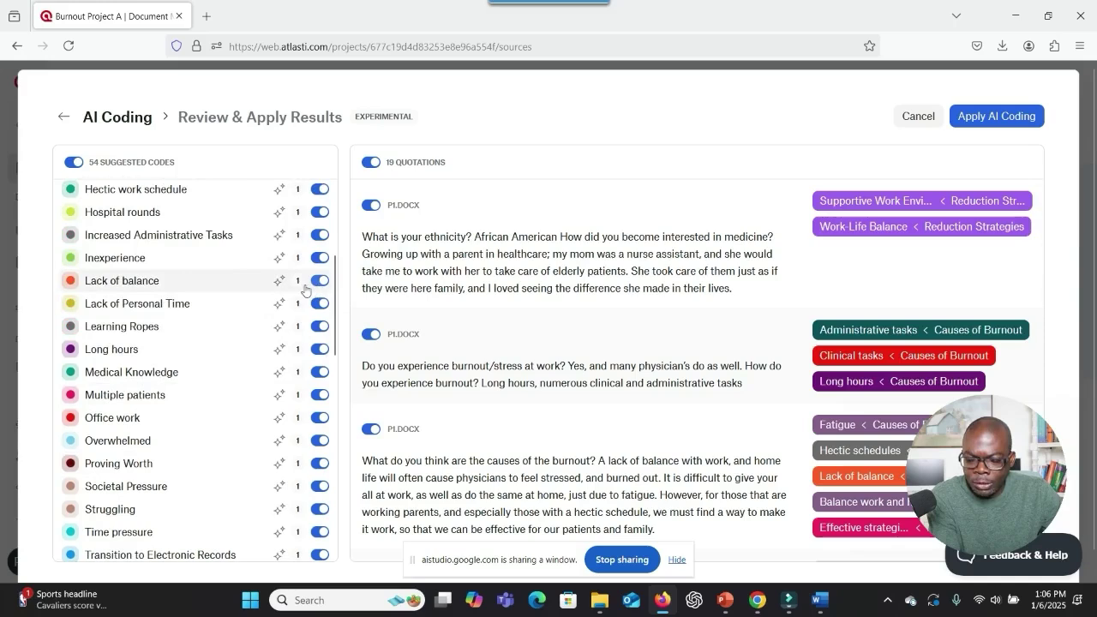
# Switch to Google AI Studio in Chrome and start a new realtime stream sharing the Burnout Project A window with Gemini.
pyautogui.scroll(5, 317, 278)
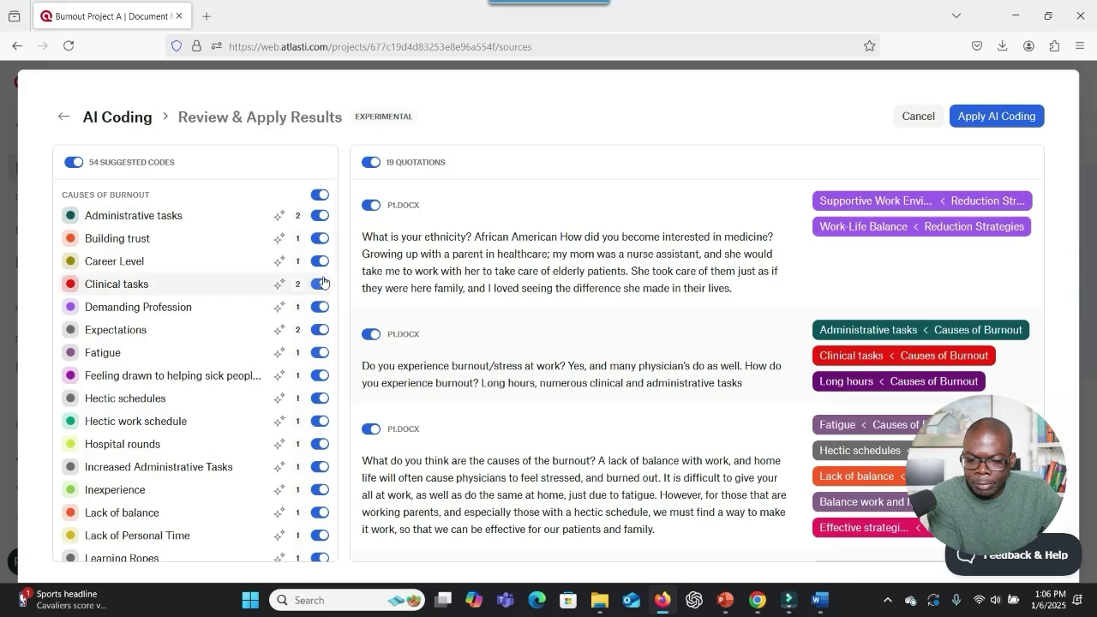
pyautogui.hotkey('alt', 'Tab')
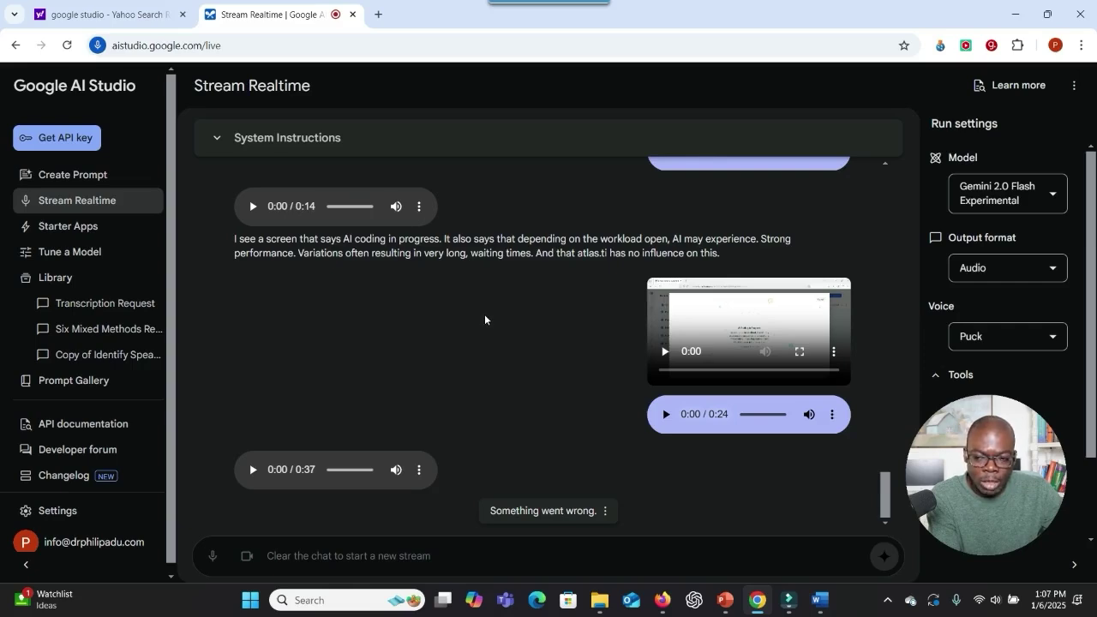
pyautogui.click(96, 201)
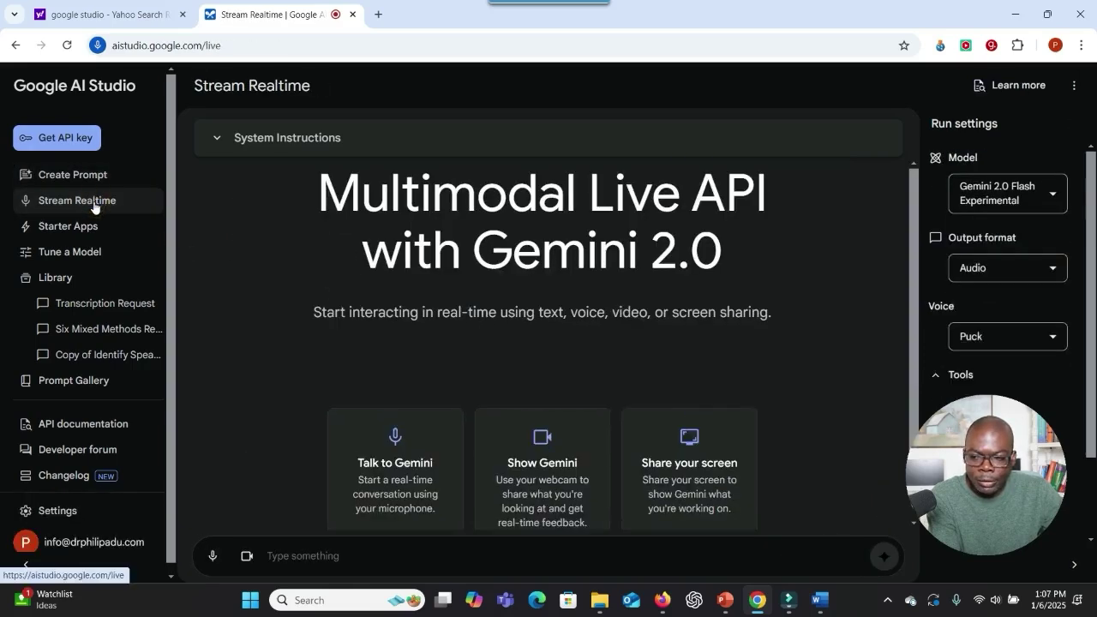
pyautogui.click(84, 89)
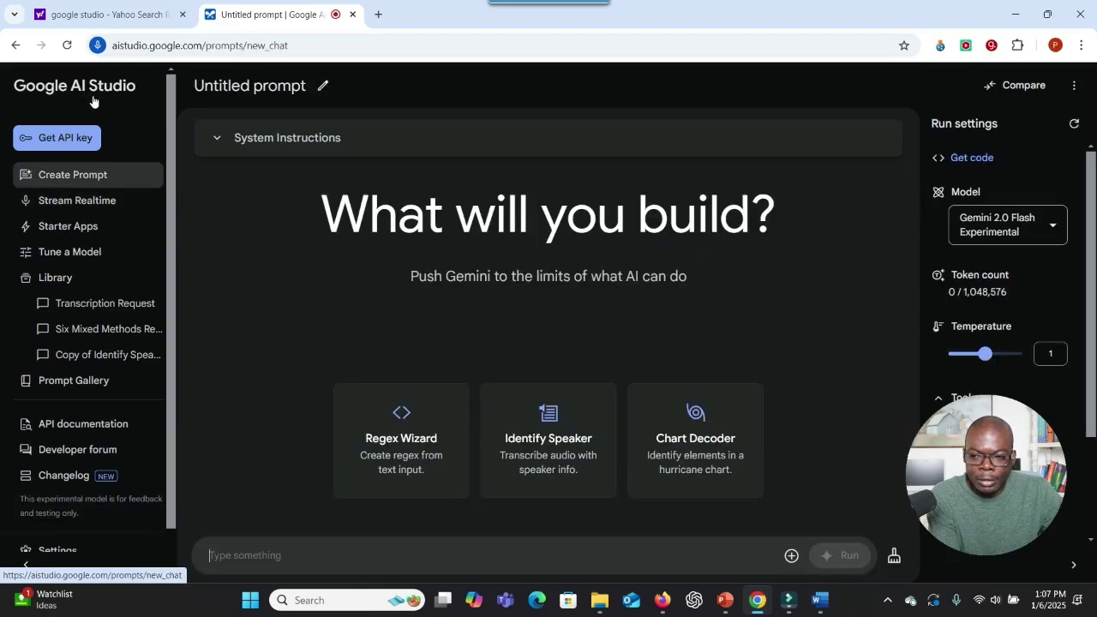
pyautogui.click(93, 203)
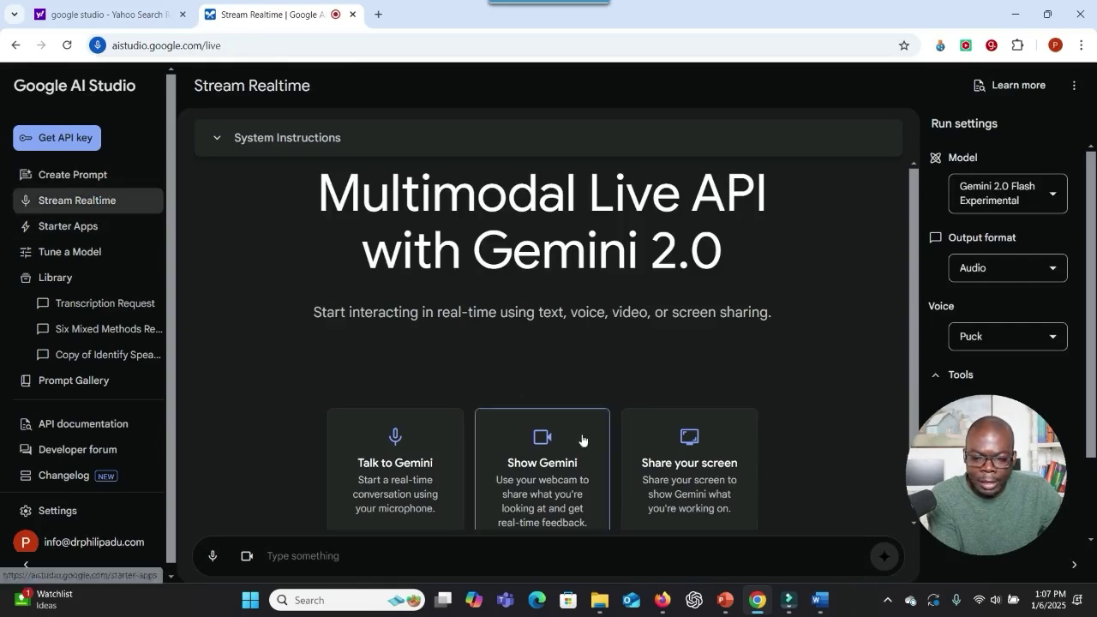
pyautogui.click(667, 467)
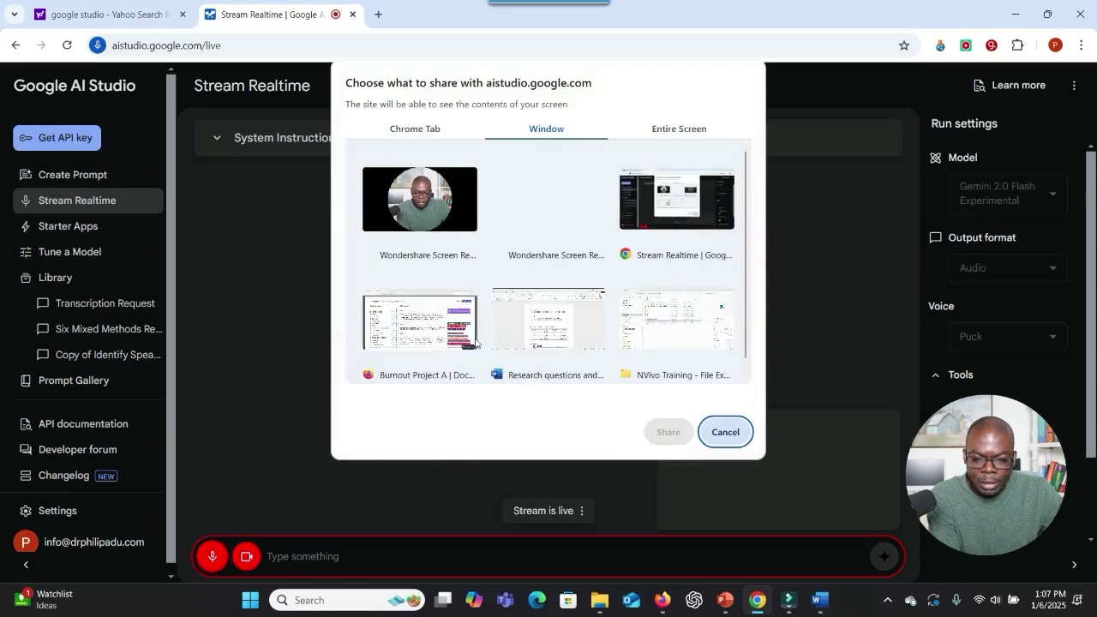
pyautogui.click(426, 326)
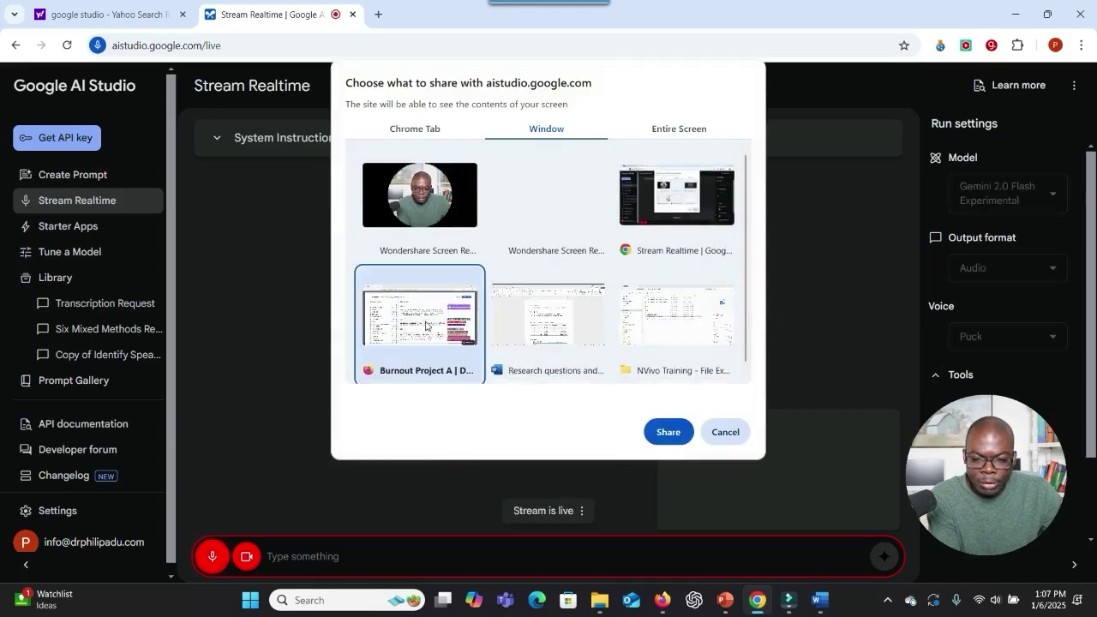
pyautogui.click(674, 432)
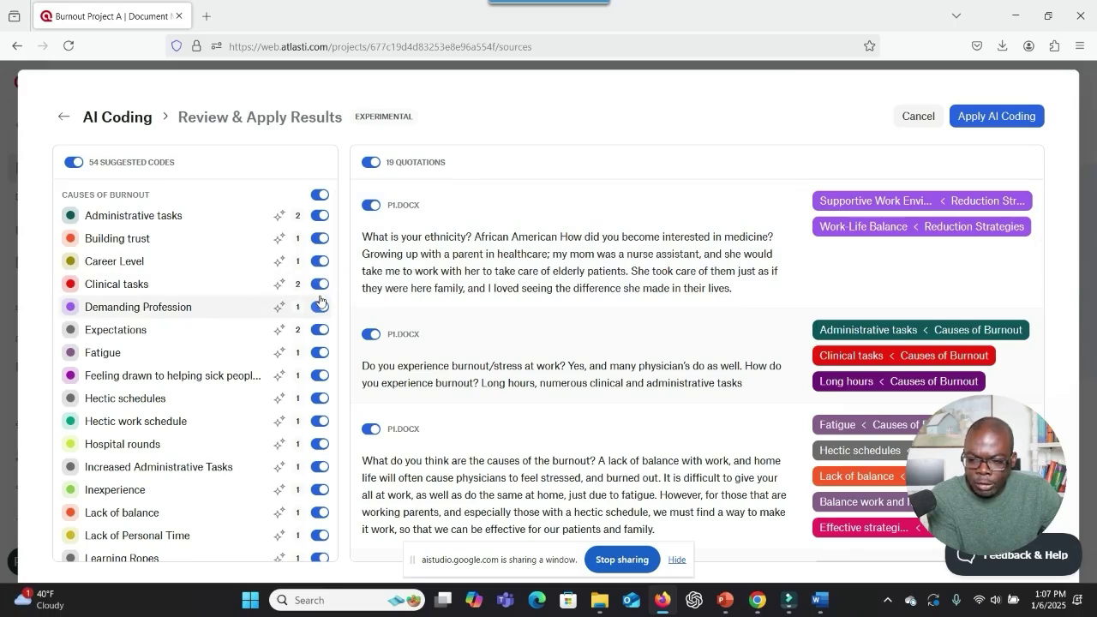
# Exclude the Demanding Profession and Proving Worth codes from the suggestions under Causes of Burnout, and apply the AI coding results.
pyautogui.moveTo(279, 307)
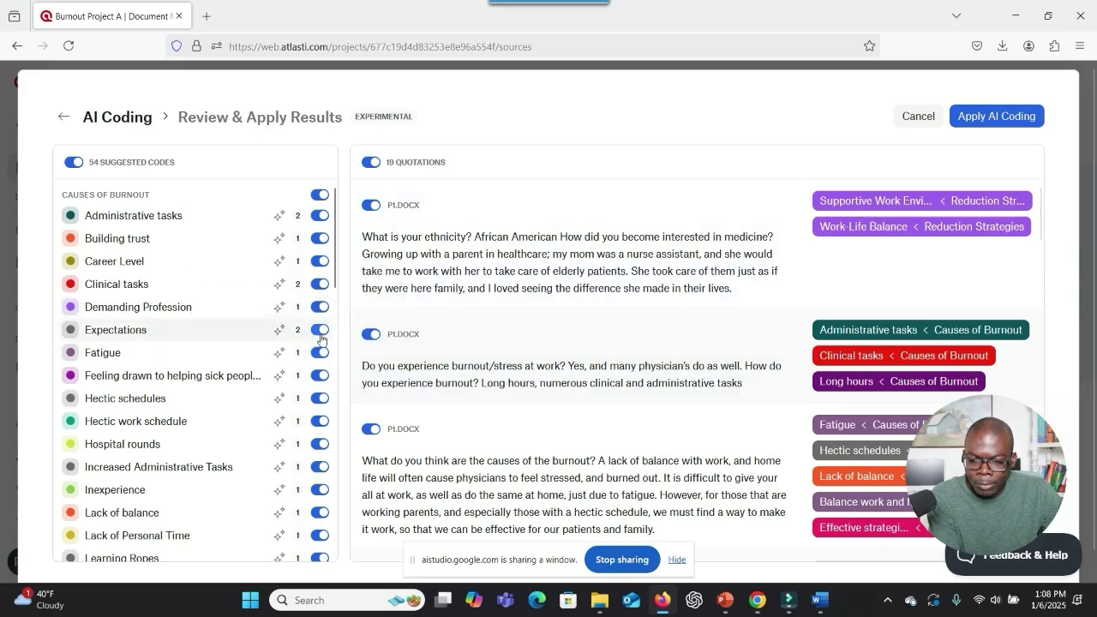
pyautogui.click(318, 309)
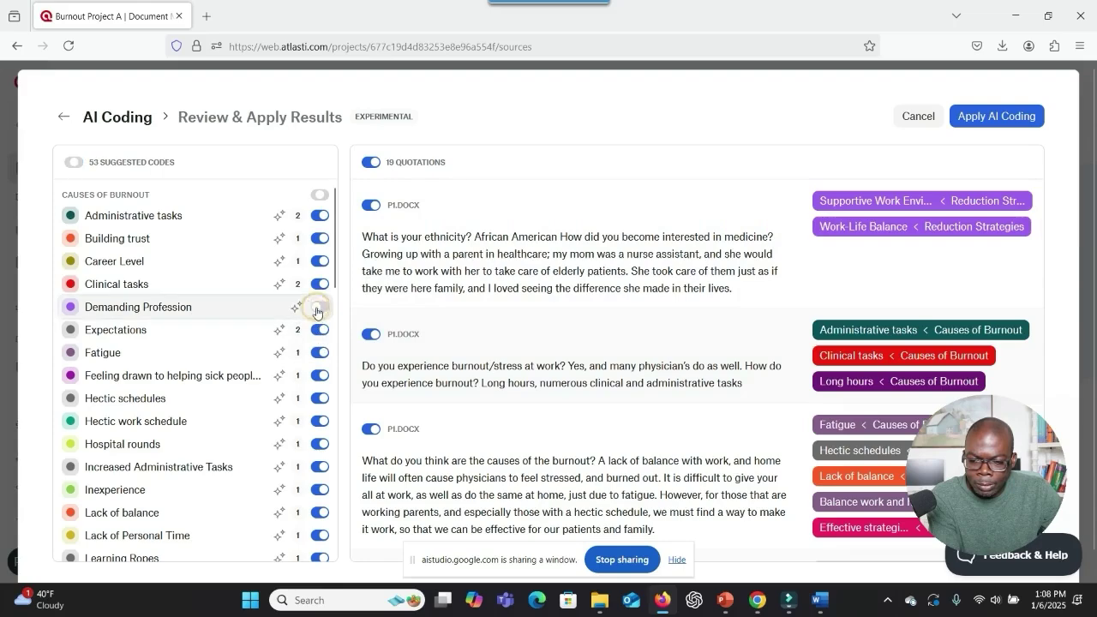
pyautogui.scroll(-3, 490, 369)
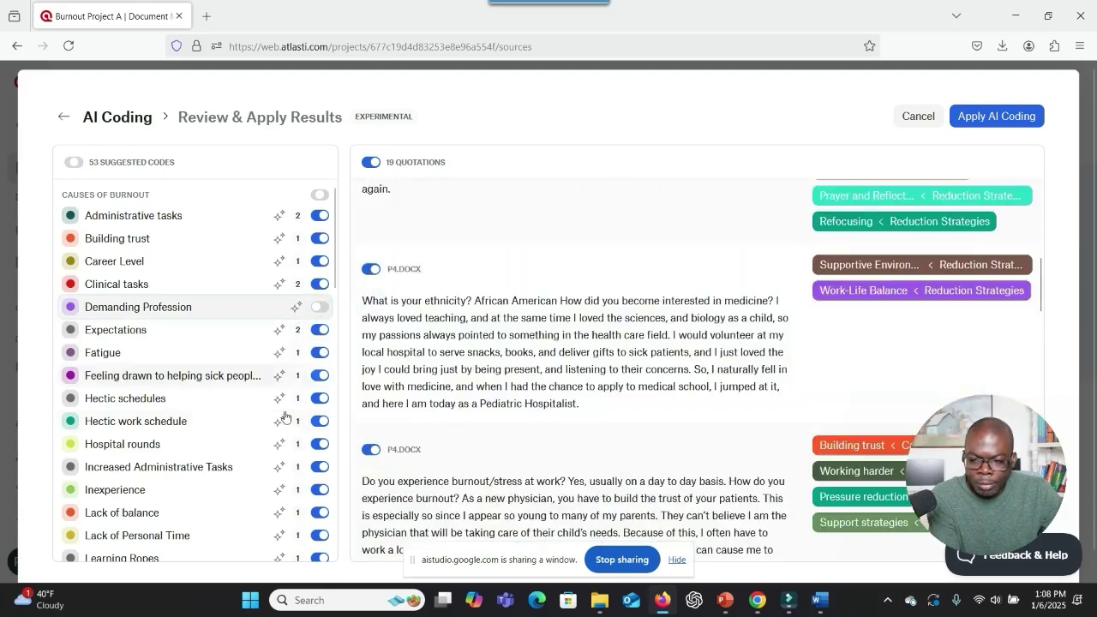
pyautogui.scroll(-4, 202, 429)
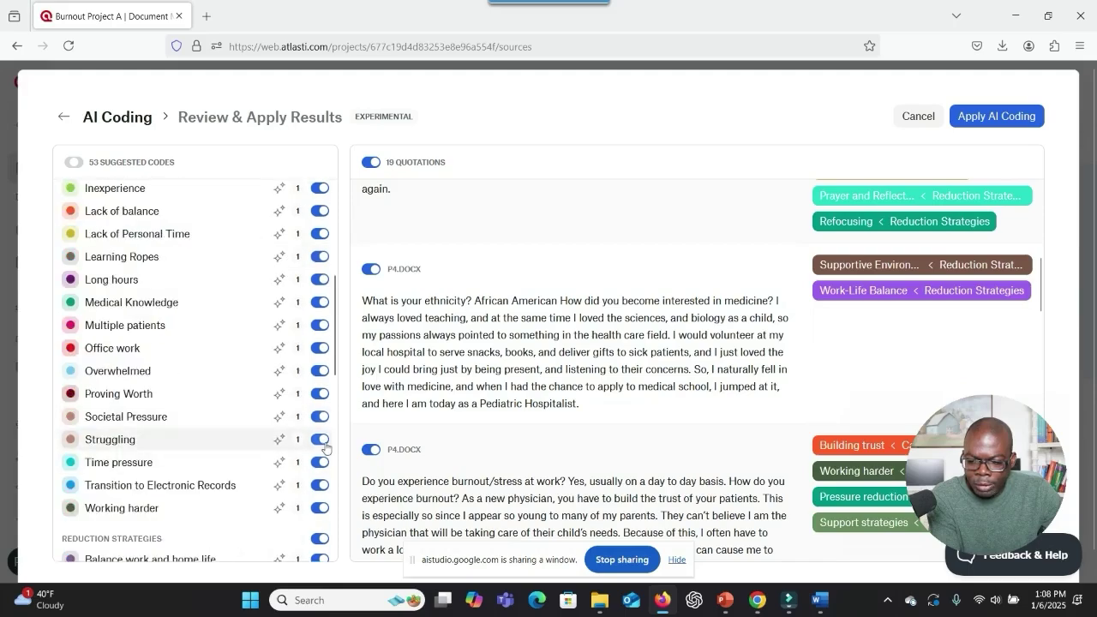
pyautogui.click(317, 396)
pyautogui.scroll(-5, 552, 405)
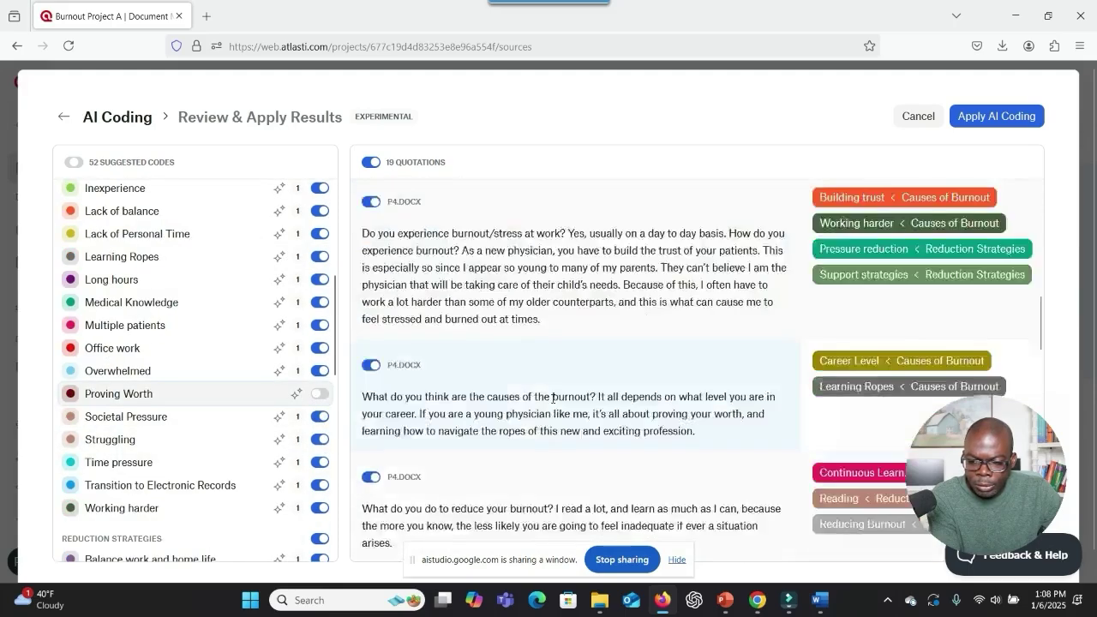
pyautogui.scroll(-4, 551, 405)
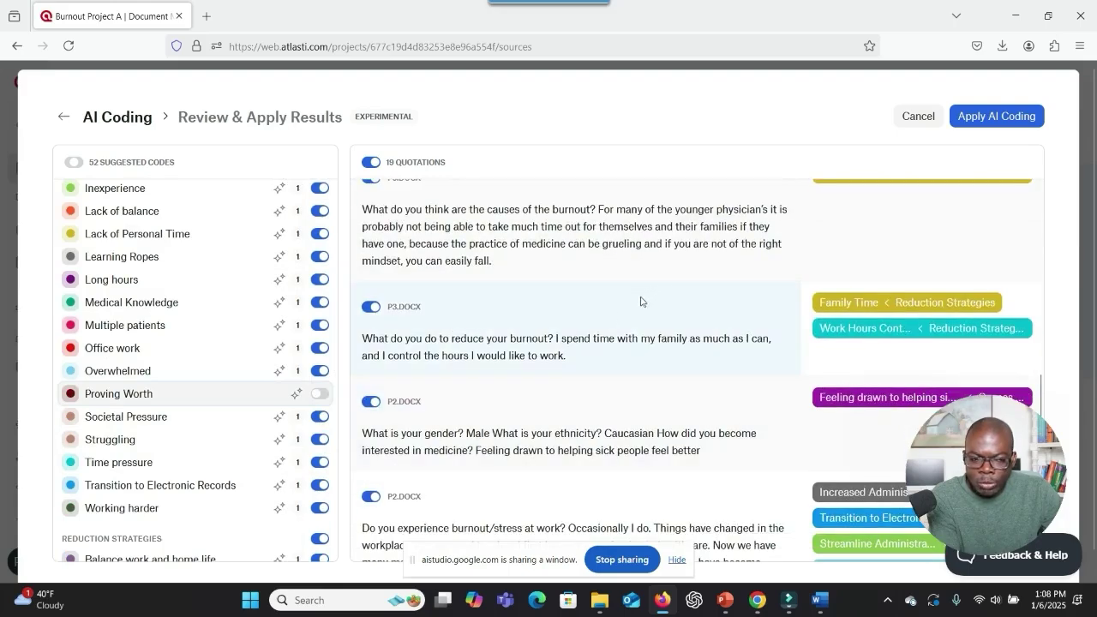
pyautogui.click(984, 121)
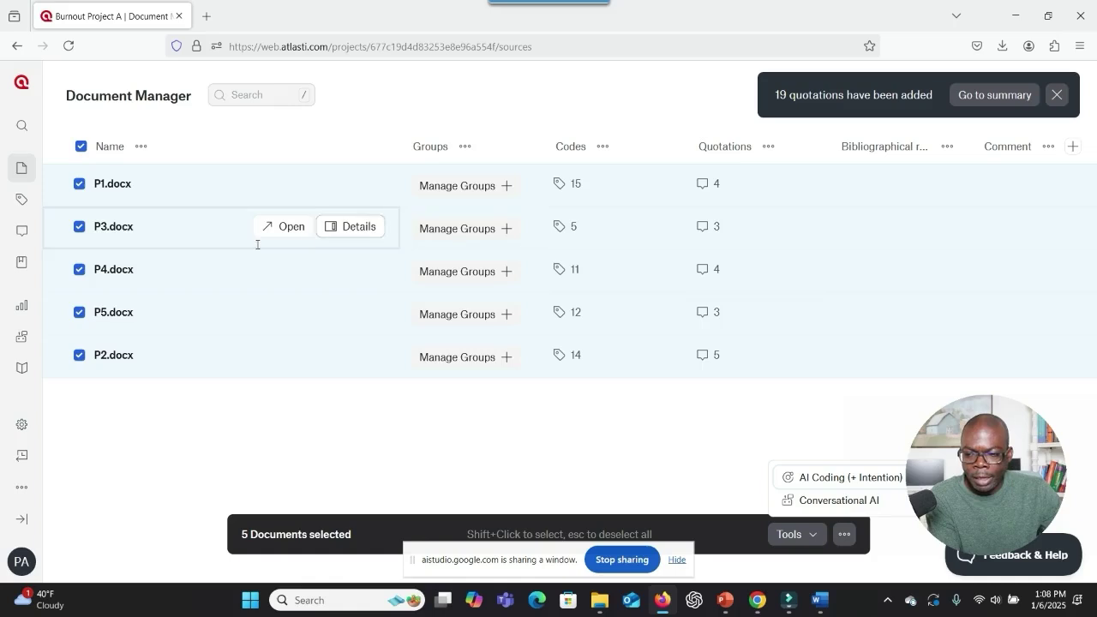
# Open the Code Manager and expand Causes of Burnout to examine its codes and their quotation counts.
pyautogui.click(21, 201)
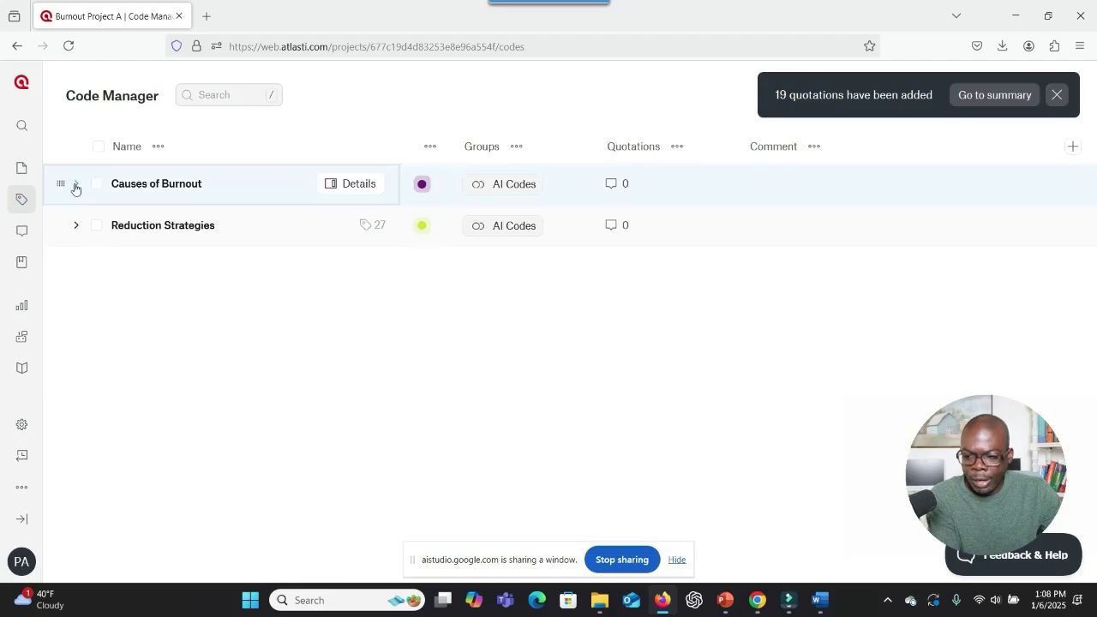
pyautogui.click(75, 186)
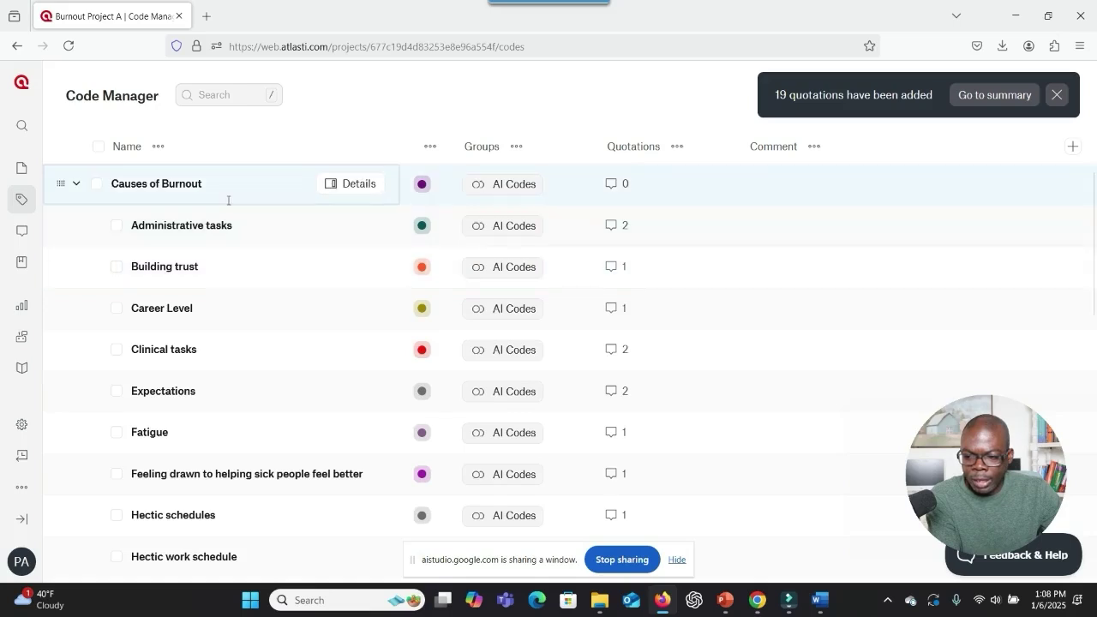
pyautogui.scroll(-5, 248, 270)
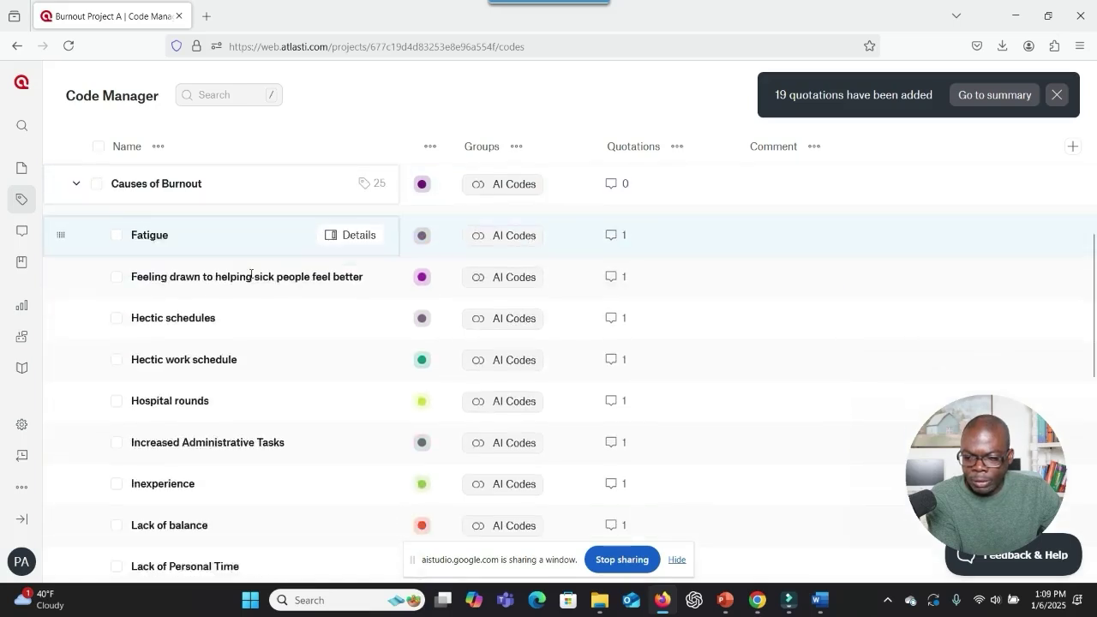
pyautogui.scroll(-5, 249, 282)
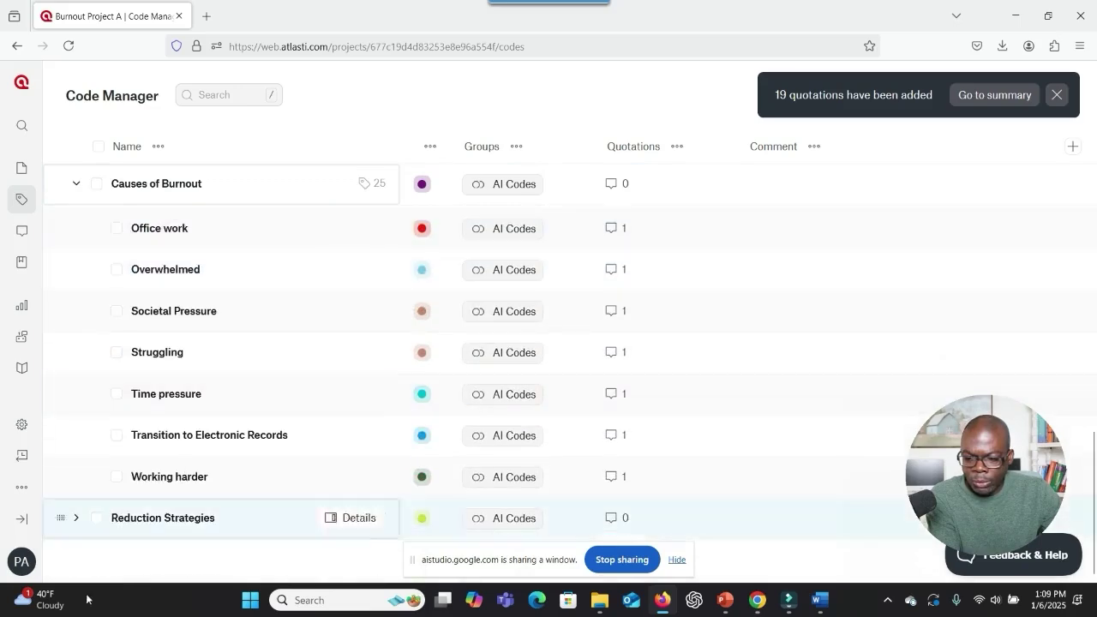
# Expand Reduction Strategies and examine its codes, then look back over the codes under Causes of Burnout.
pyautogui.click(77, 519)
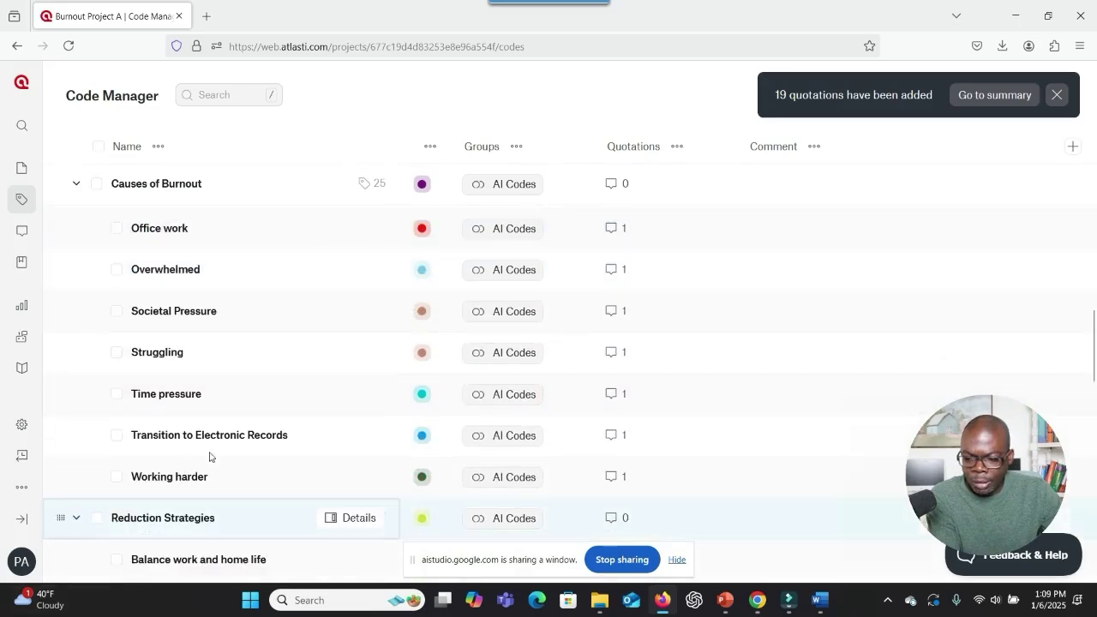
pyautogui.scroll(-5, 292, 424)
pyautogui.scroll(-6, 285, 419)
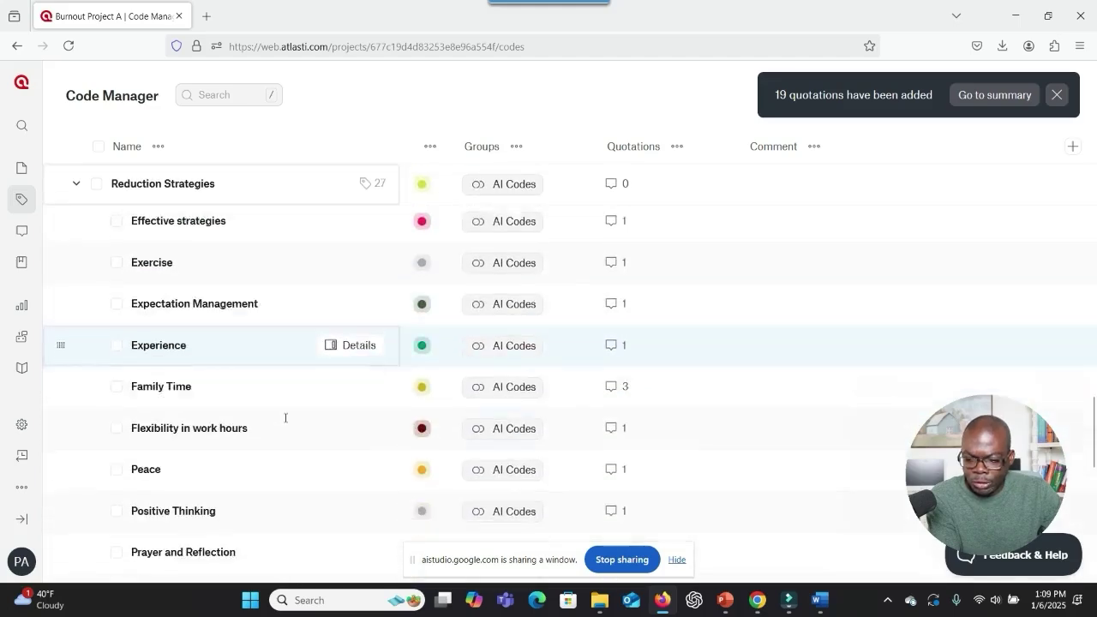
pyautogui.scroll(-5, 286, 418)
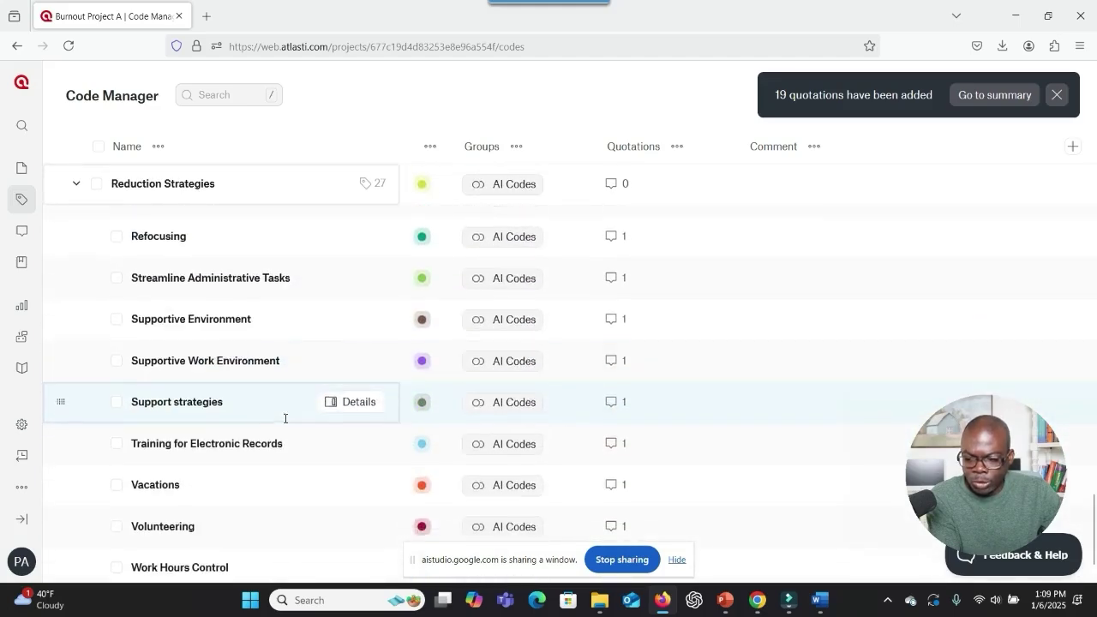
pyautogui.scroll(8, 285, 417)
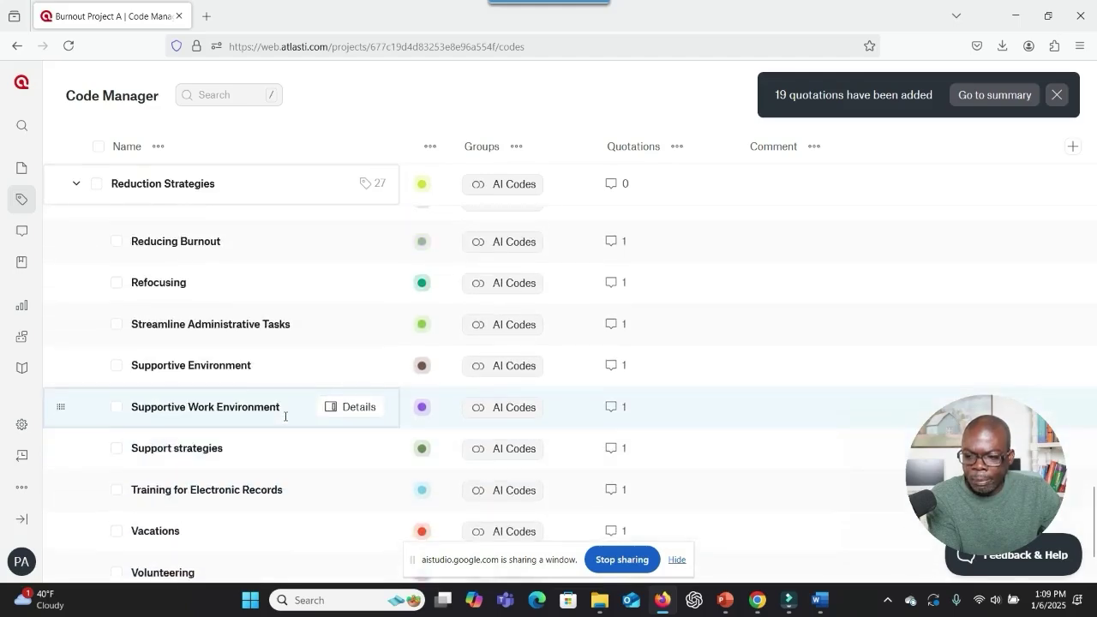
pyautogui.scroll(3, 286, 410)
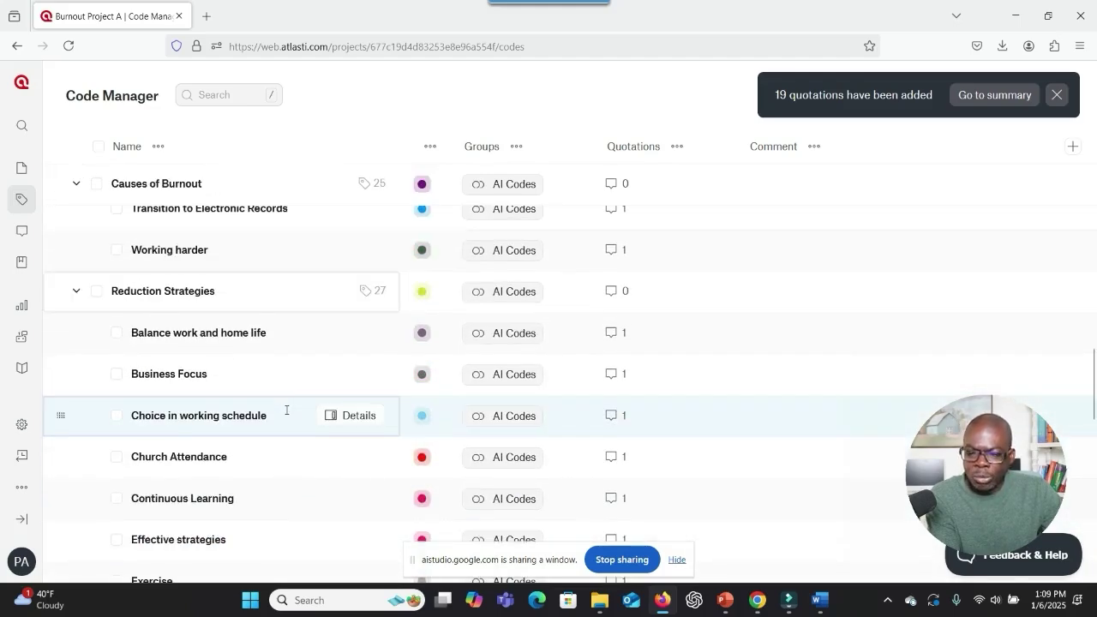
pyautogui.scroll(5, 286, 410)
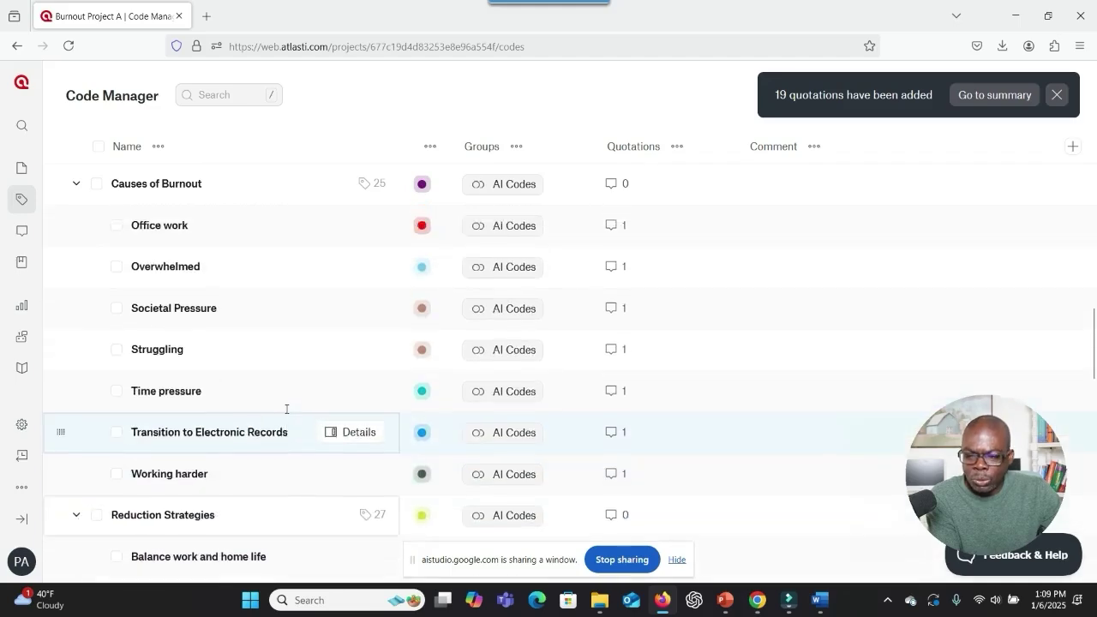
pyautogui.scroll(3, 288, 409)
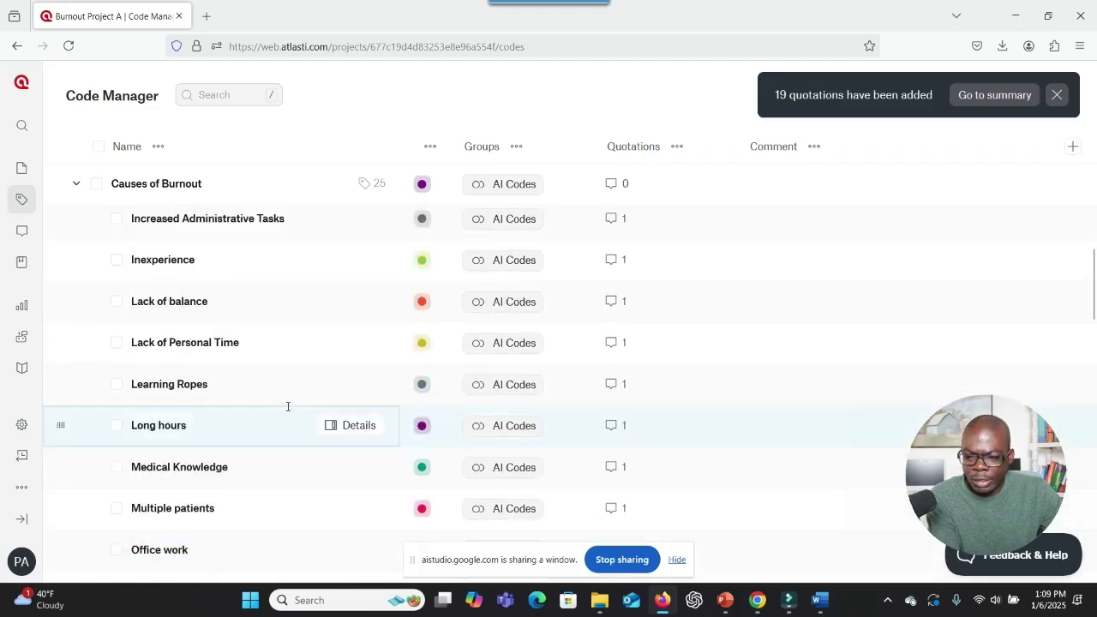
pyautogui.scroll(3, 287, 406)
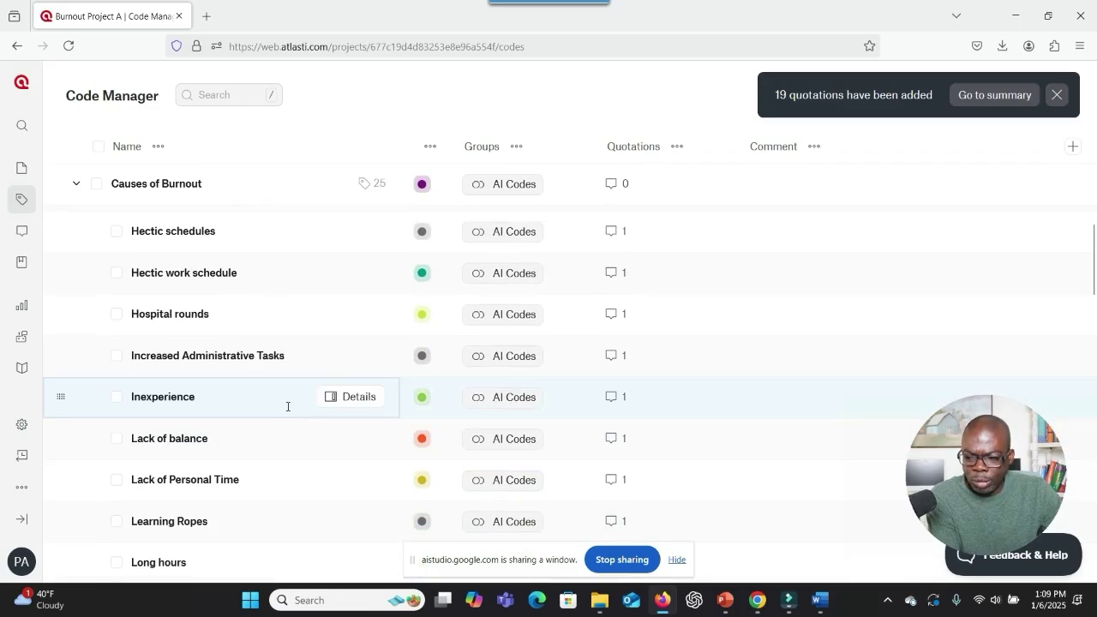
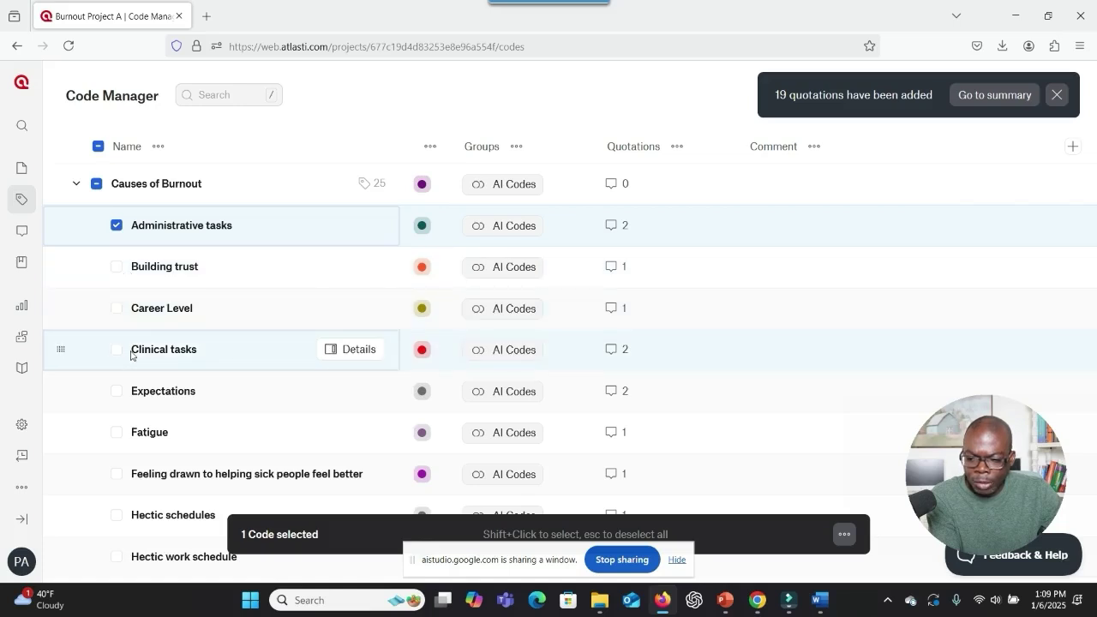
# Add the Hectic schedules, Hectic work schedule and Hospital rounds codes under Causes of Burnout to the current code selection.
pyautogui.scroll(-1, 132, 355)
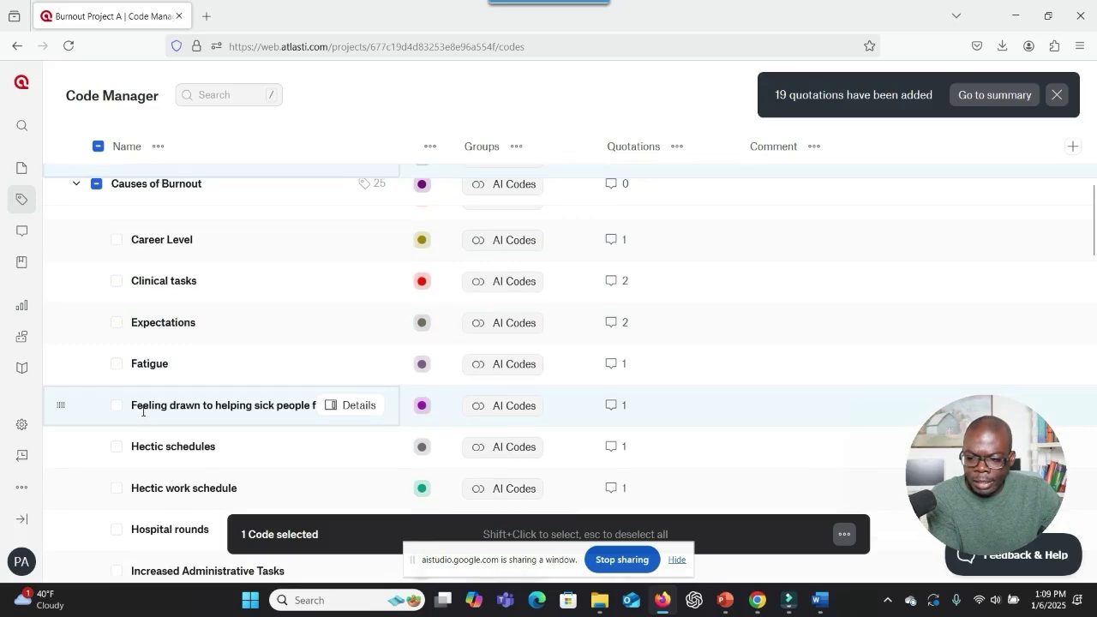
pyautogui.scroll(-3, 143, 414)
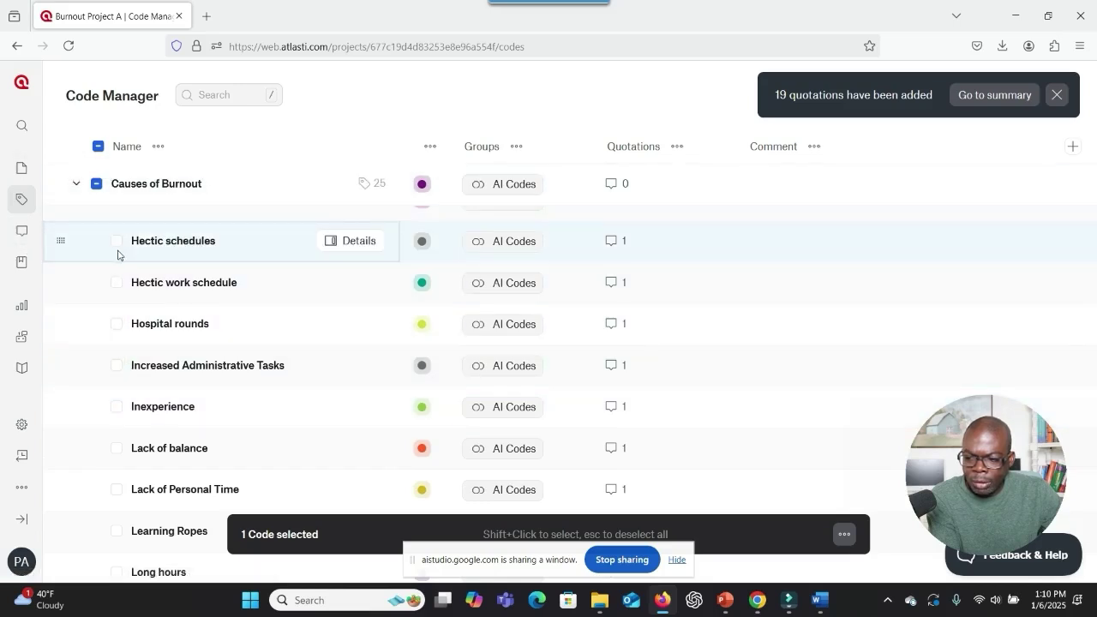
pyautogui.click(116, 241)
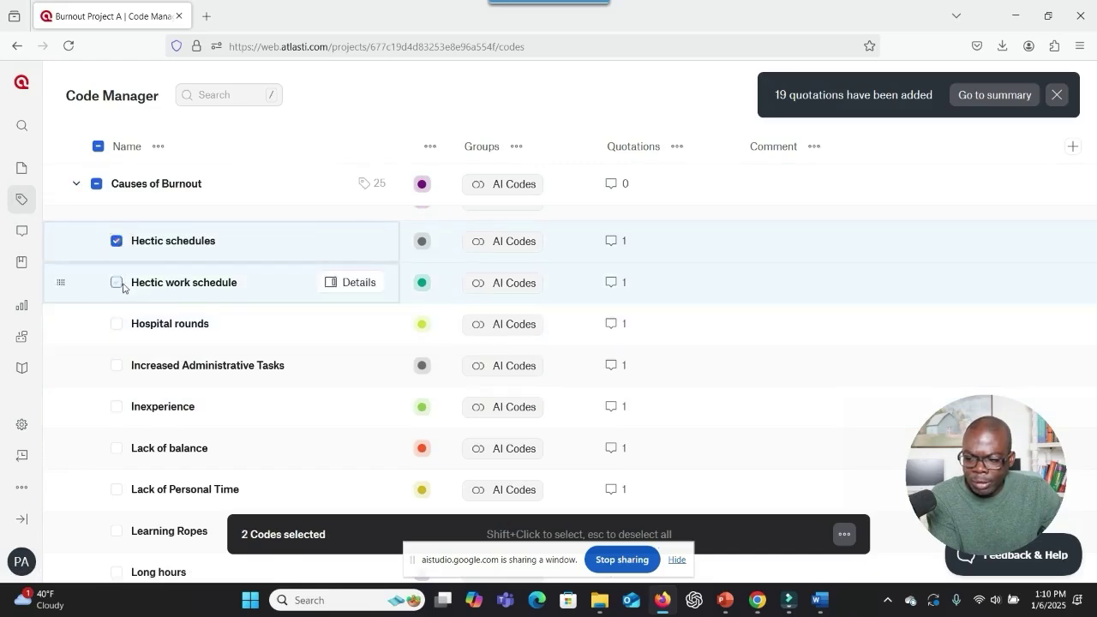
pyautogui.click(117, 283)
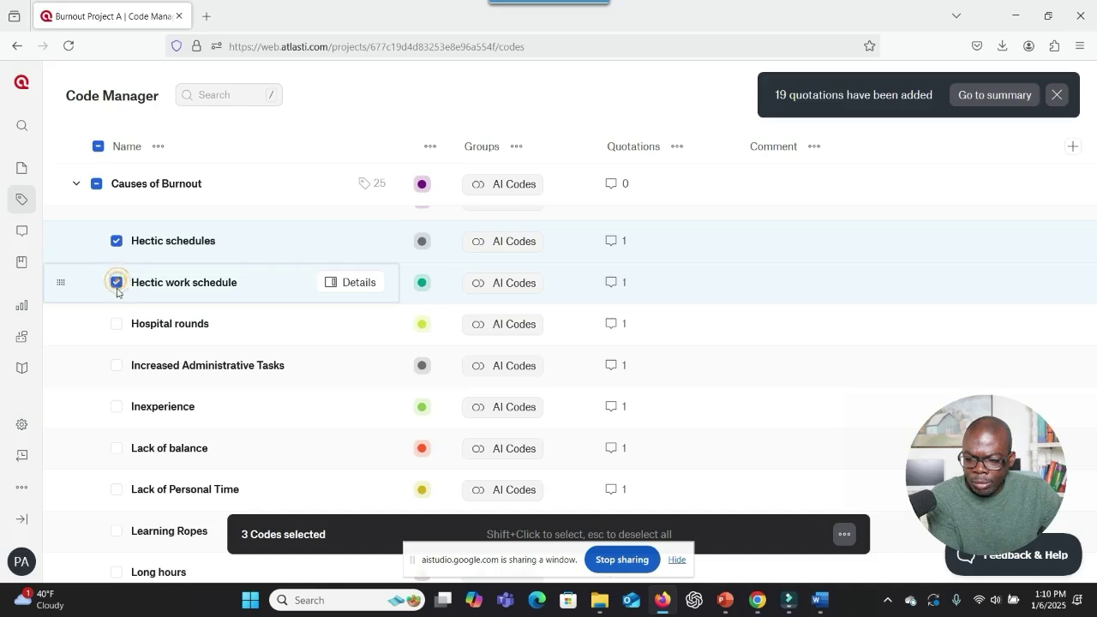
pyautogui.click(117, 324)
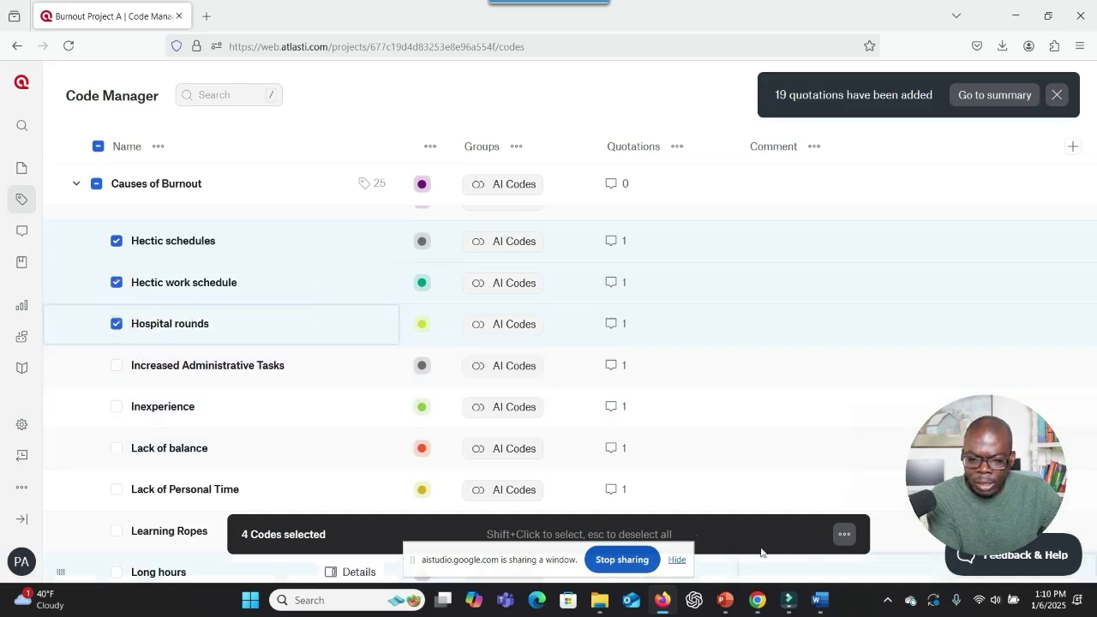
# Create a new code group named "Numerous working hours" through the group management for the selected codes.
pyautogui.click(845, 534)
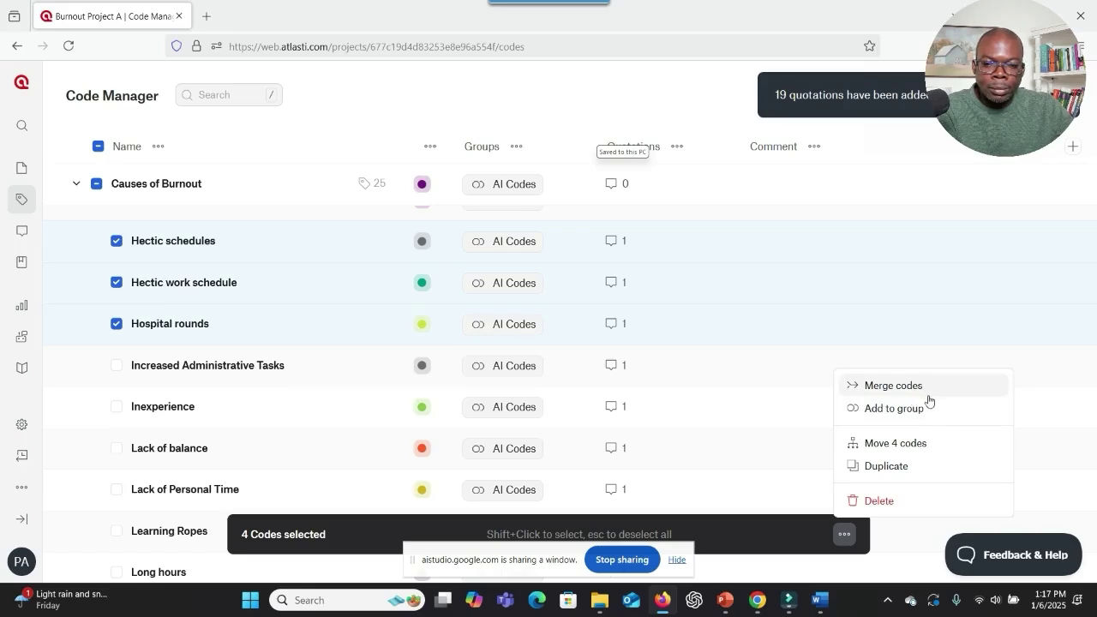
pyautogui.click(873, 412)
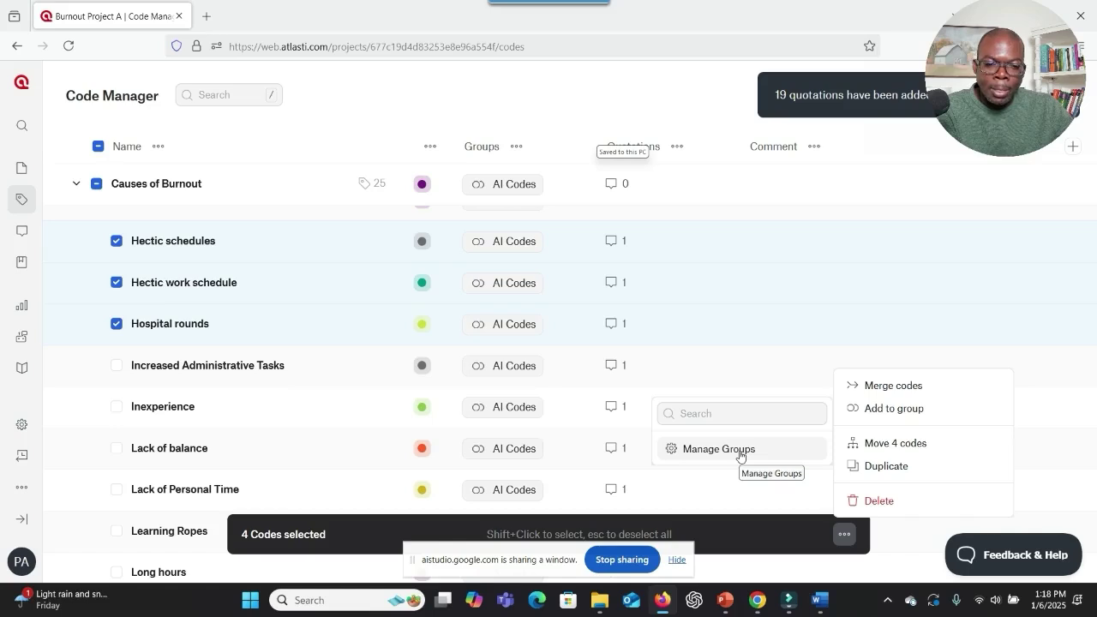
pyautogui.click(739, 450)
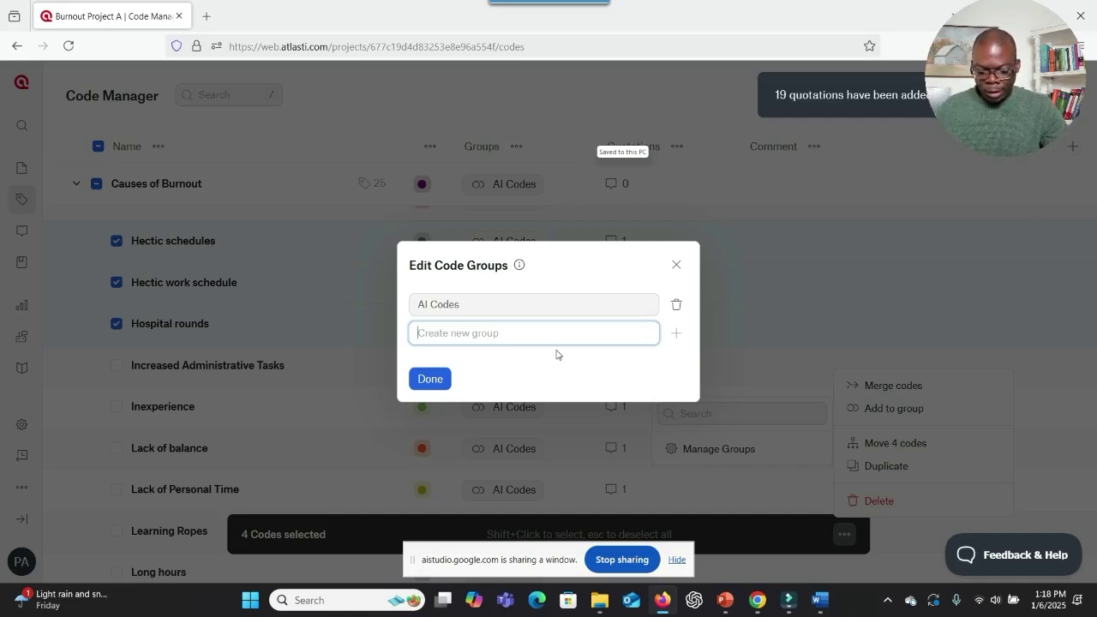
pyautogui.press('Return')
pyautogui.write('Numerous')
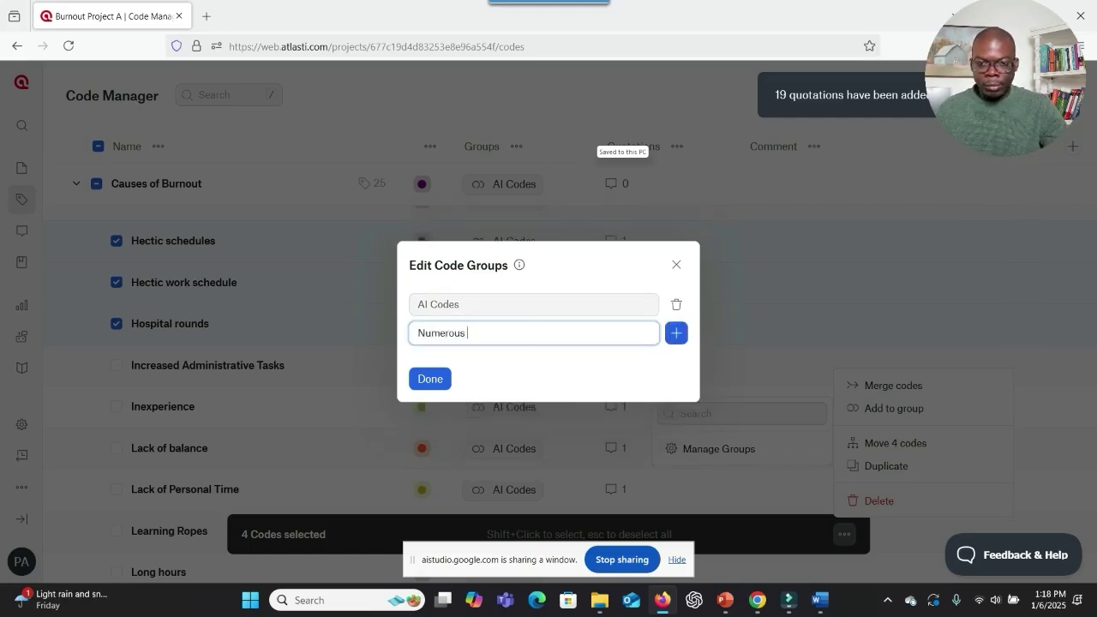
pyautogui.write(' working hours')
pyautogui.moveTo(535, 333); pyautogui.dragTo(403, 337)
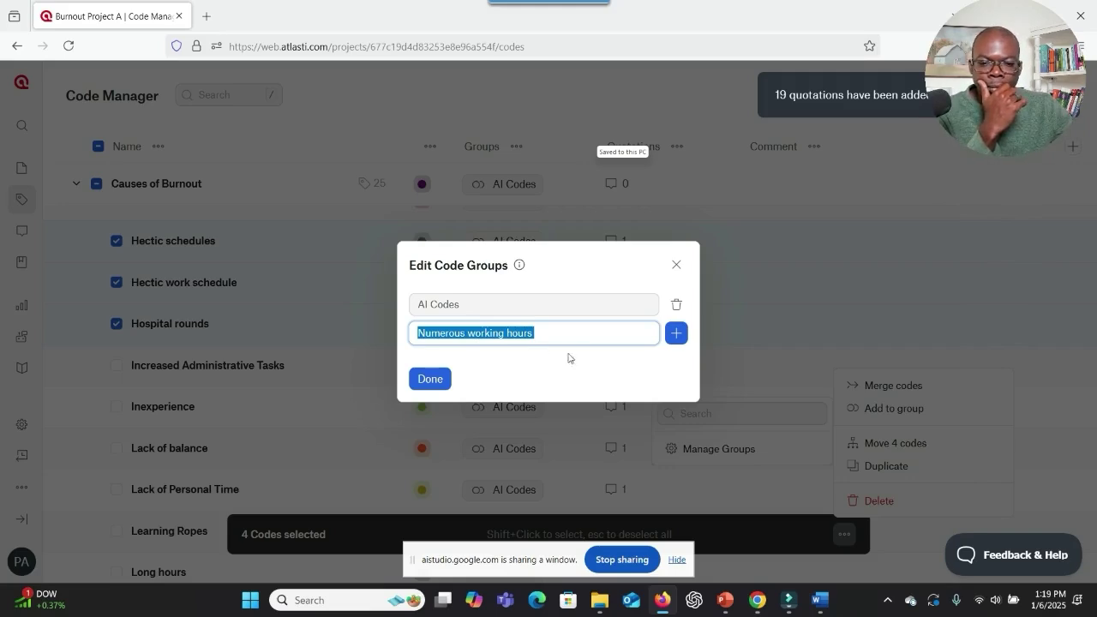
pyautogui.click(677, 339)
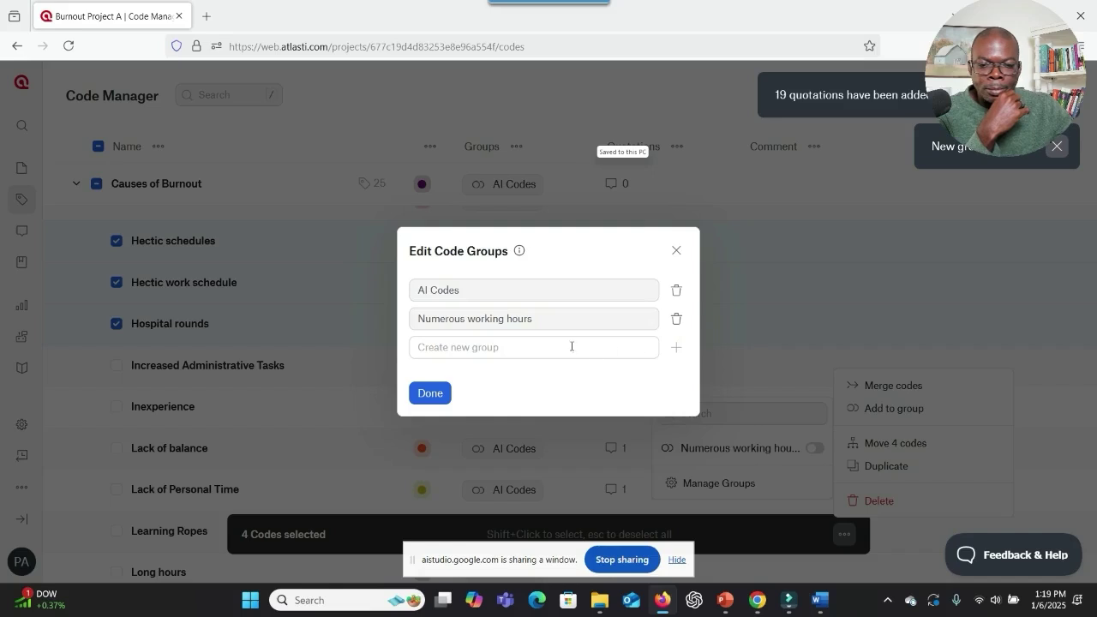
pyautogui.click(568, 319)
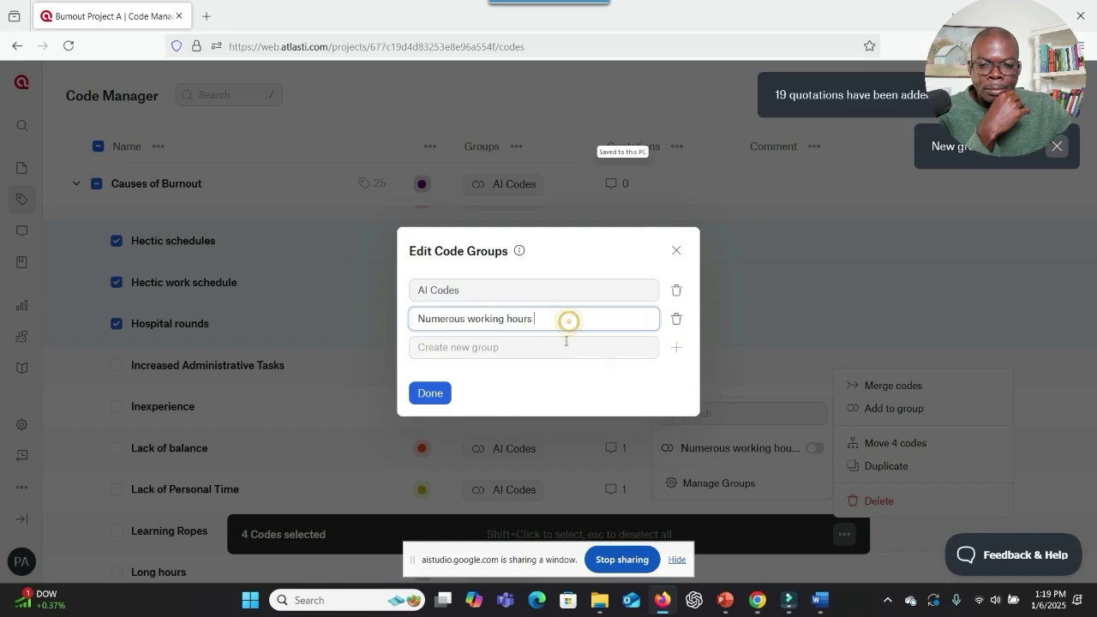
pyautogui.click(426, 396)
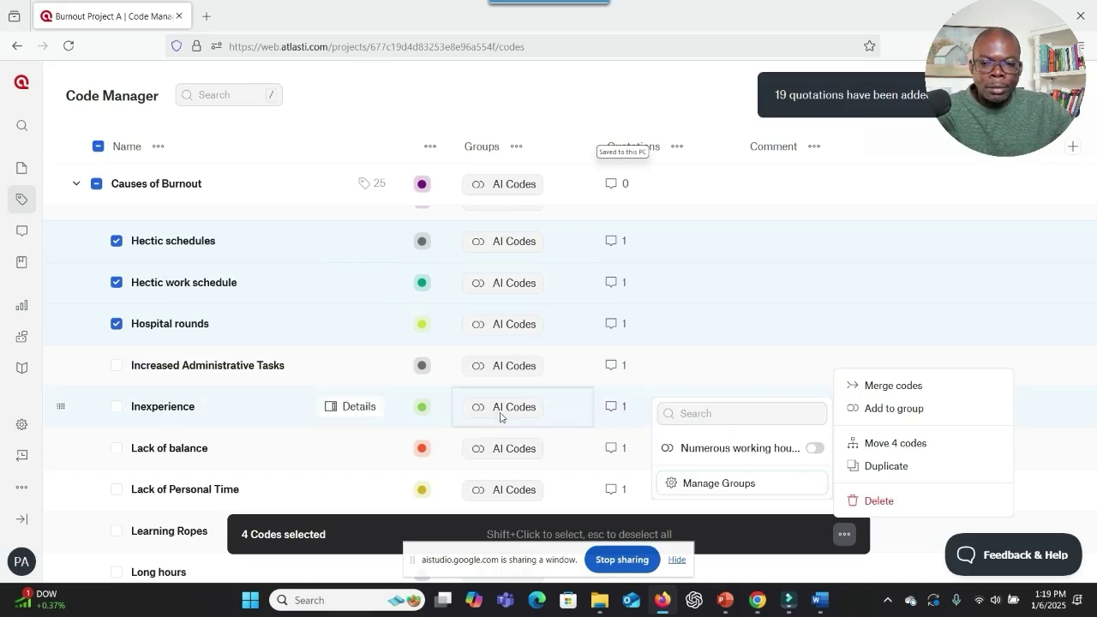
# Add the Inexperience code to the selection and assign all selected codes to the Numerous working hours group.
pyautogui.click(120, 409)
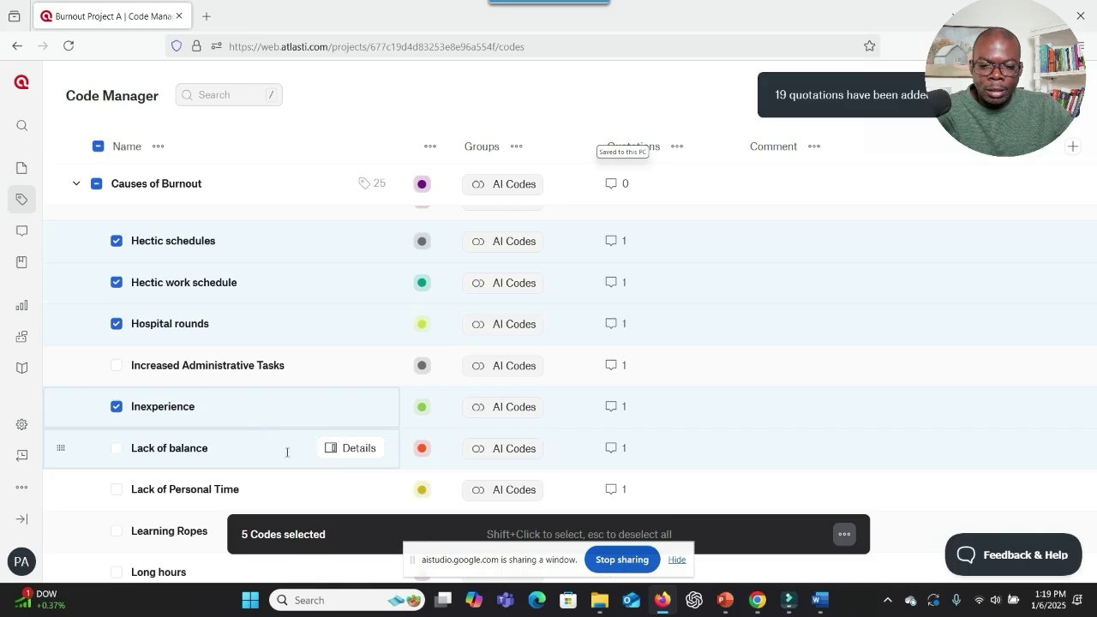
pyautogui.click(845, 536)
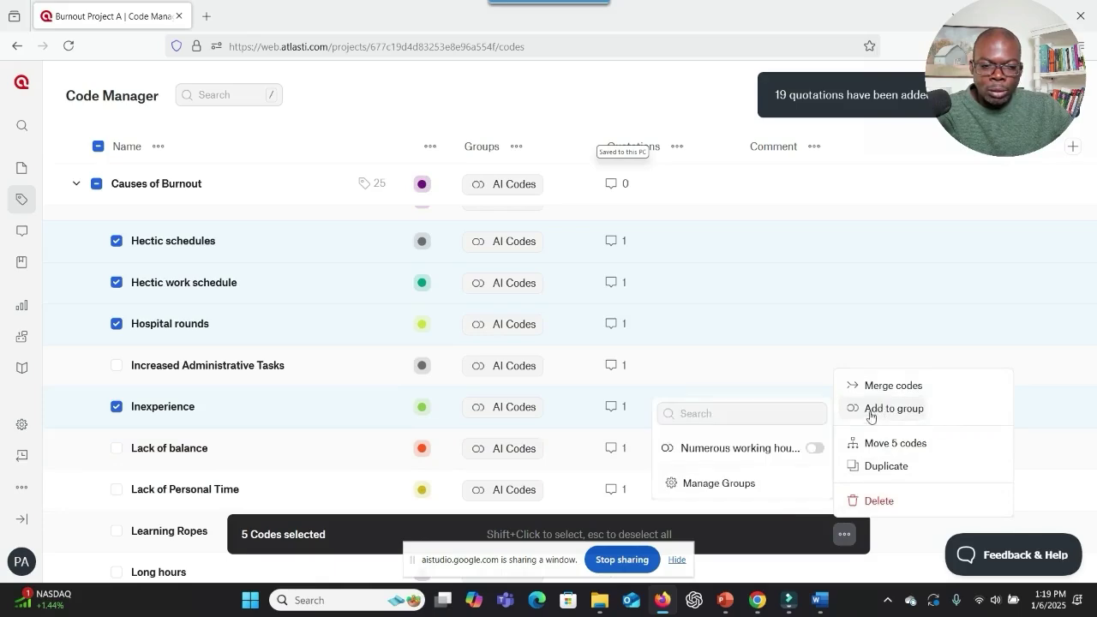
pyautogui.click(815, 449)
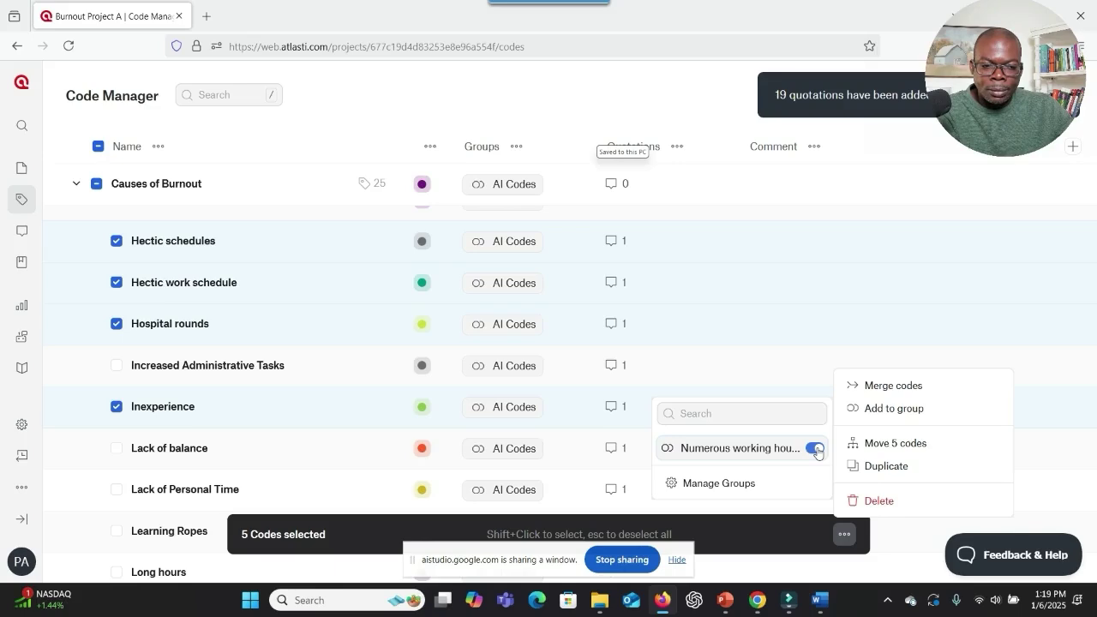
pyautogui.scroll(-3, 691, 434)
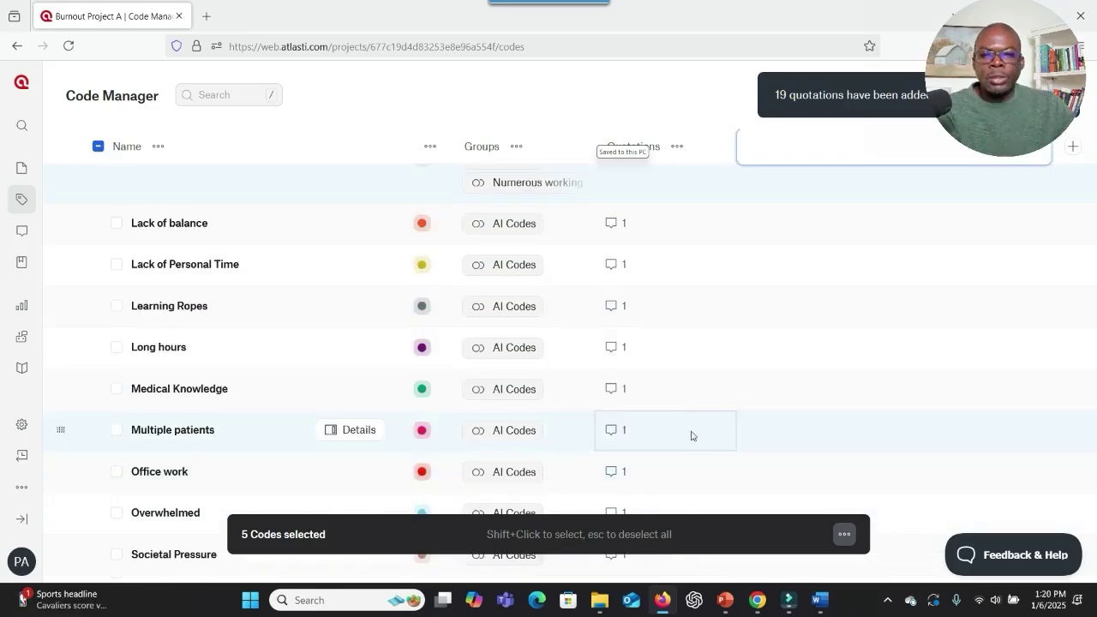